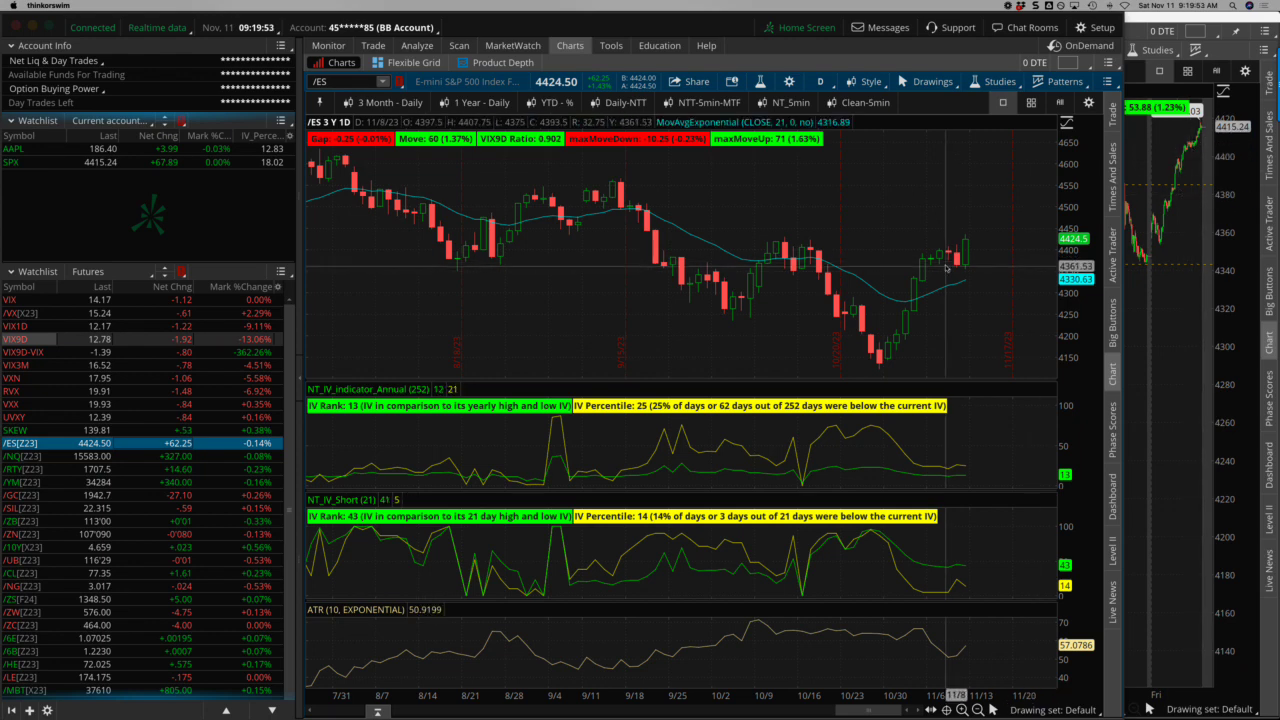
Step: Chart VIX, then the /NQ, /RTY, /YM and /GC futures in turn
click(253, 304)
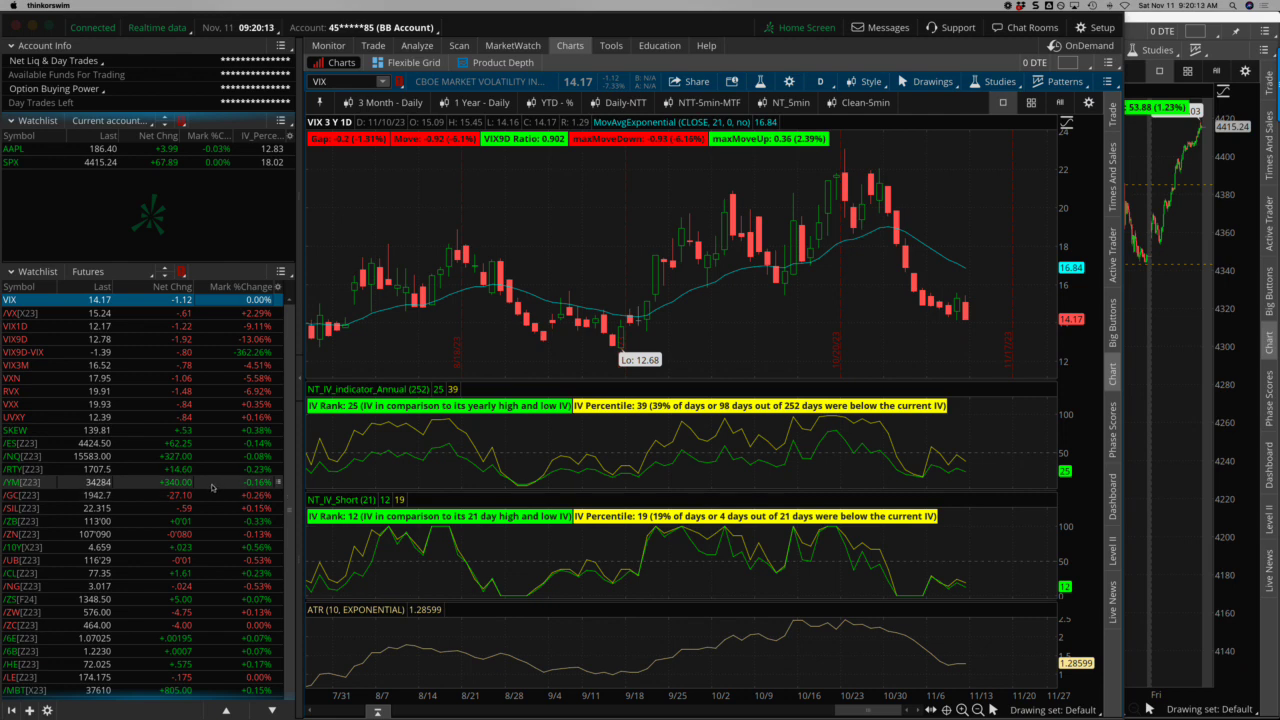
click(193, 457)
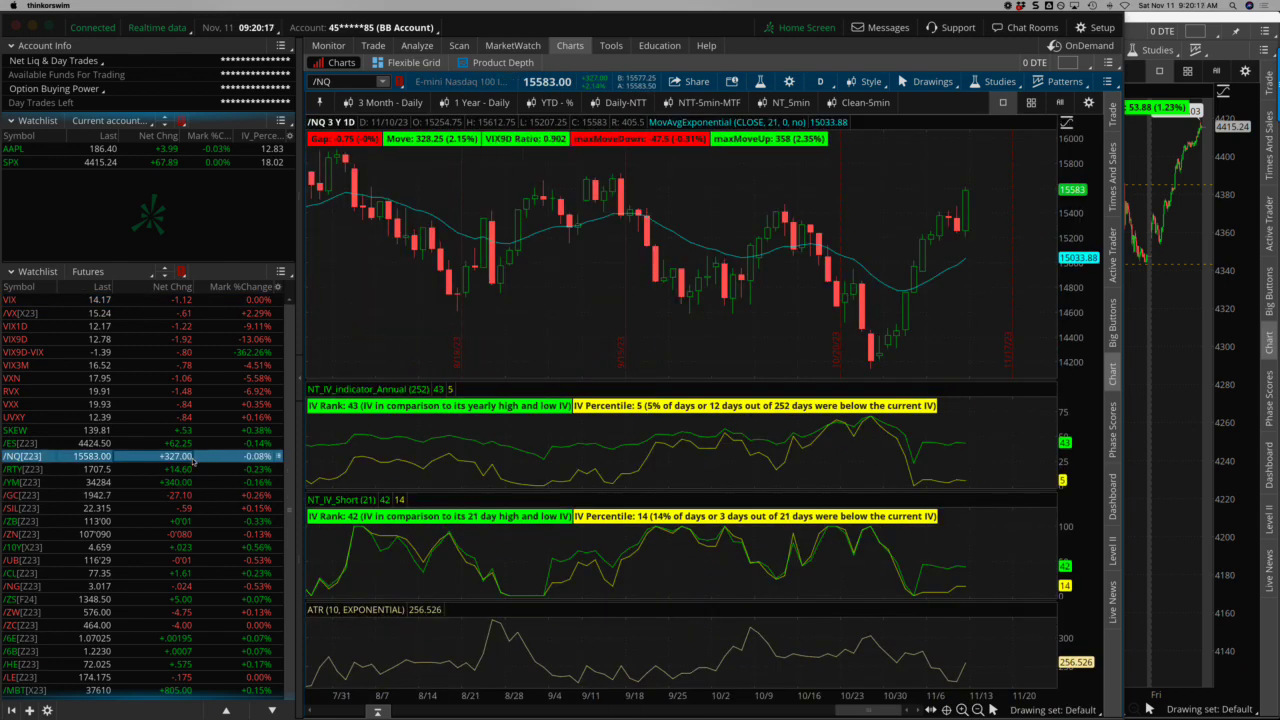
click(191, 469)
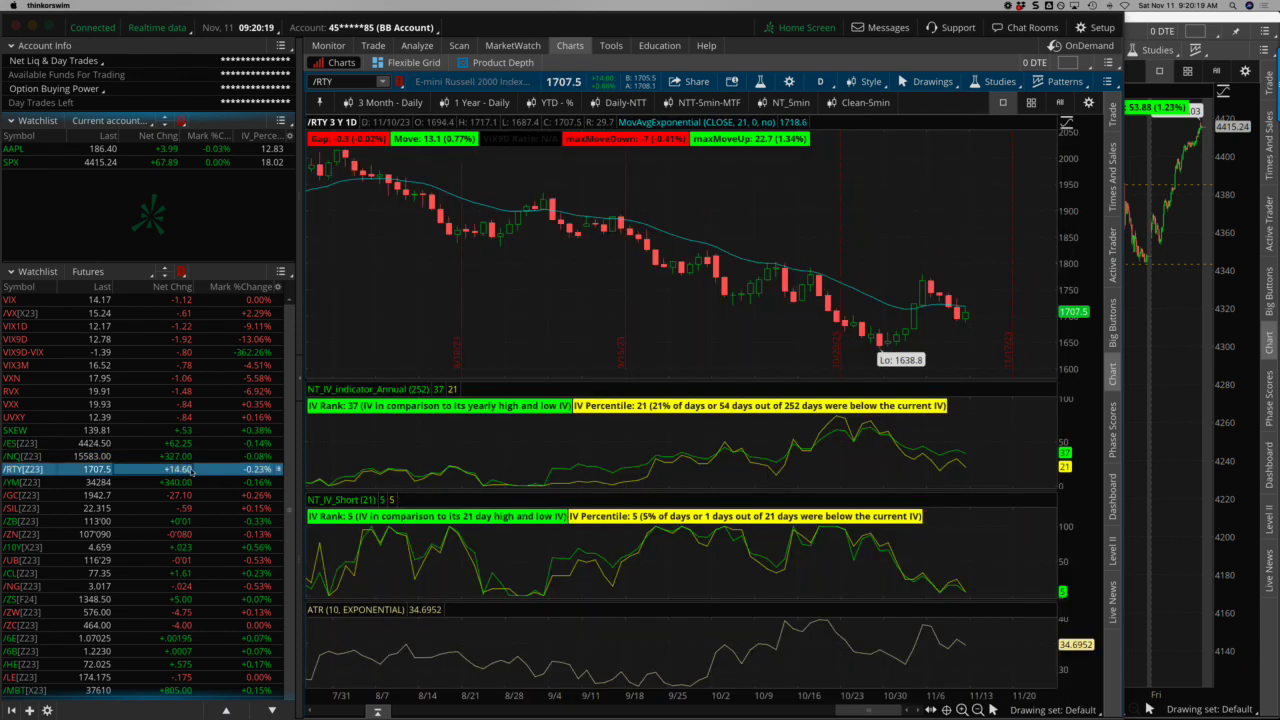
click(191, 482)
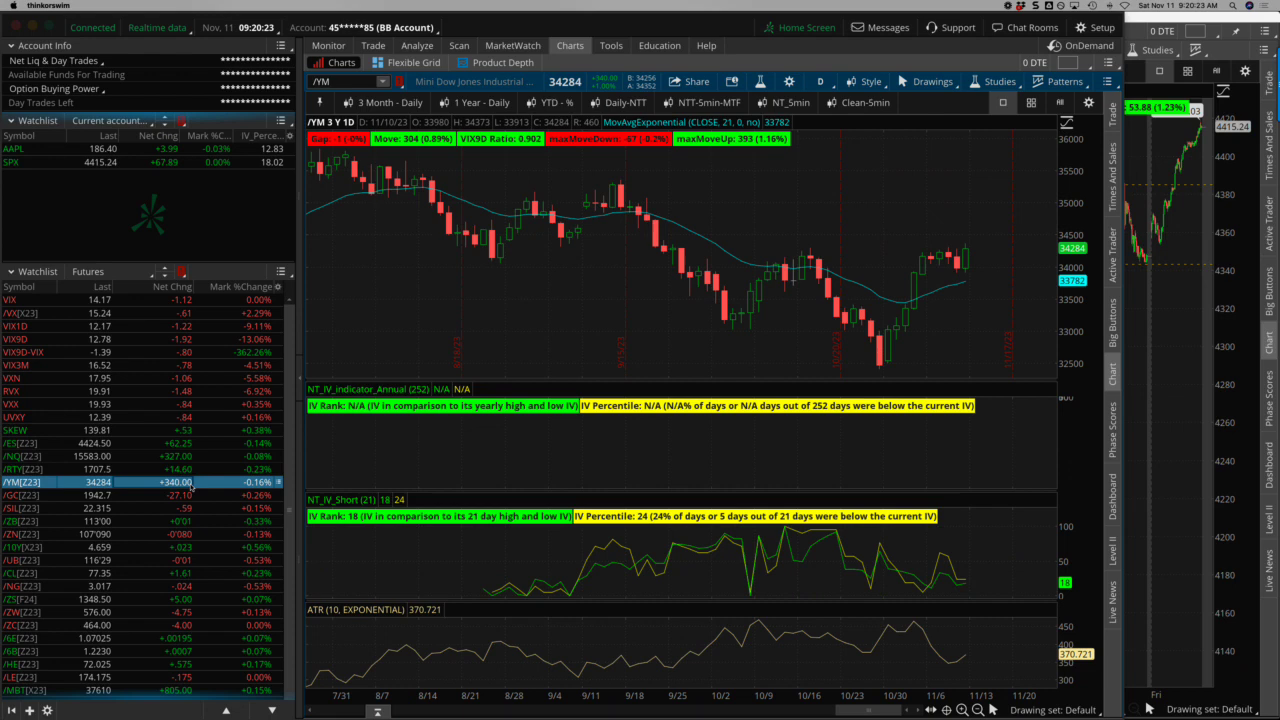
click(194, 495)
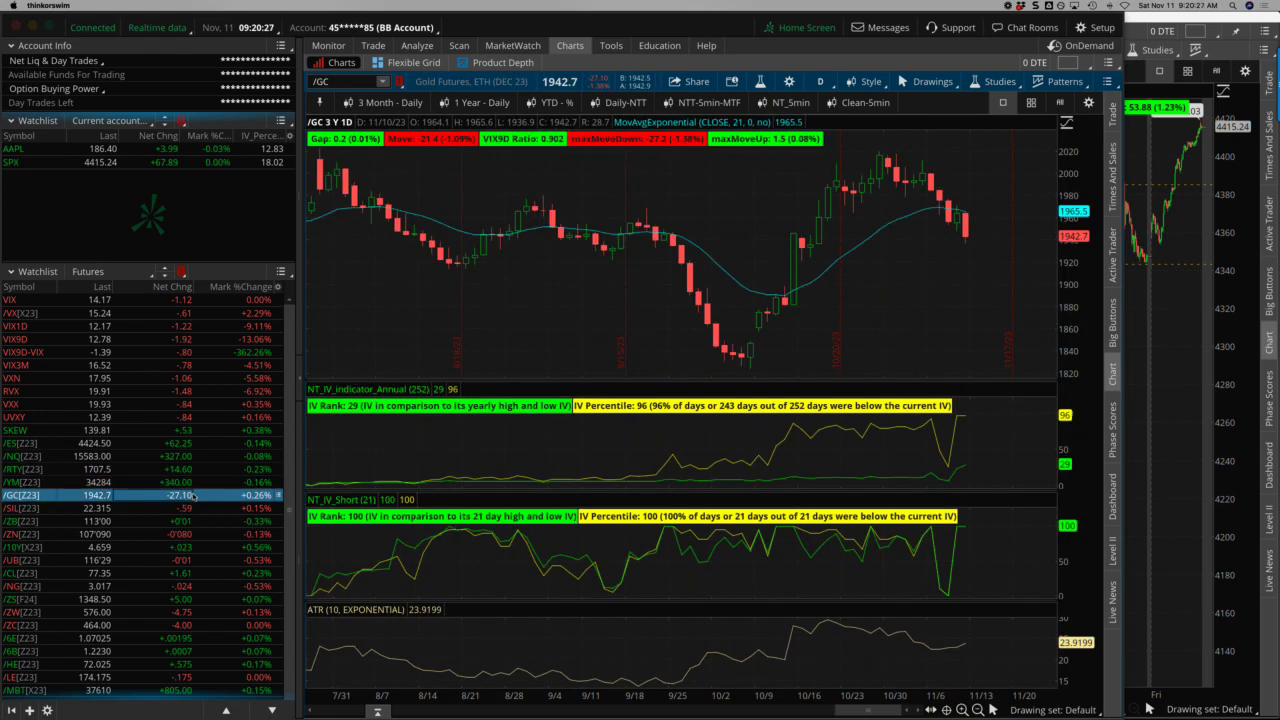
Step: Chart the /ZB bond, /10Y yield and /CL crude oil futures
click(195, 508)
click(196, 521)
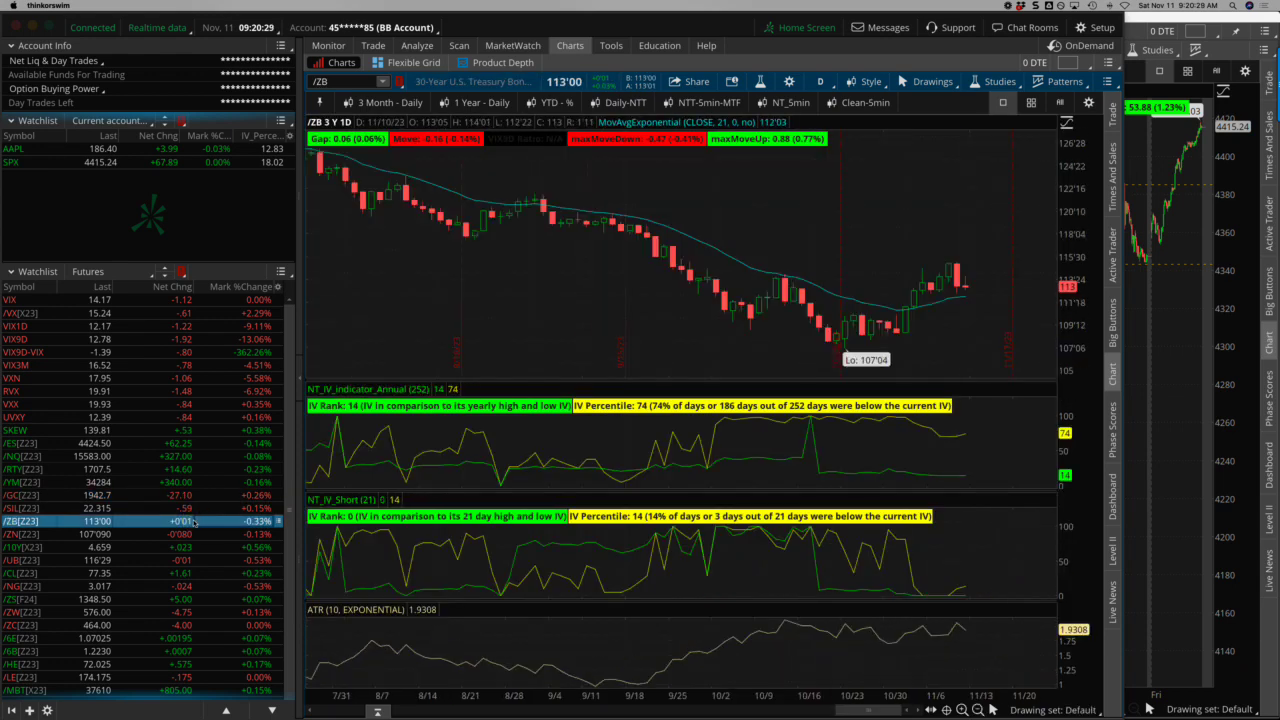
click(195, 534)
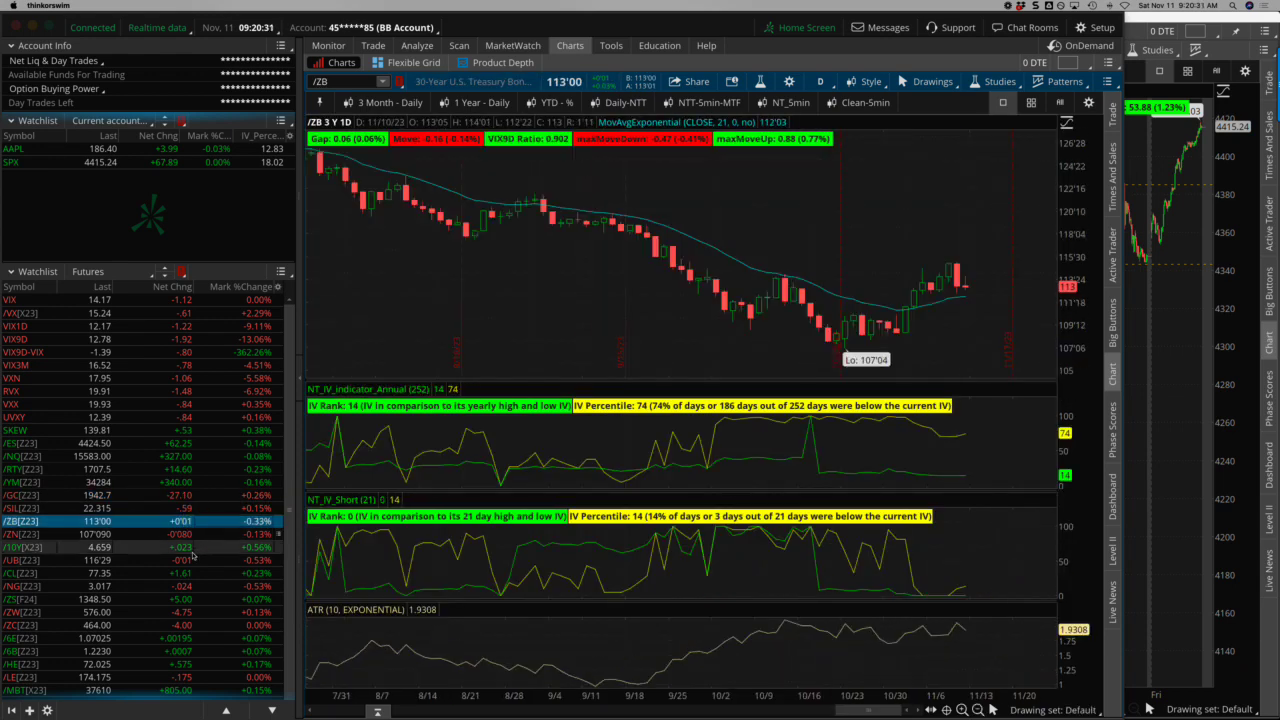
click(193, 547)
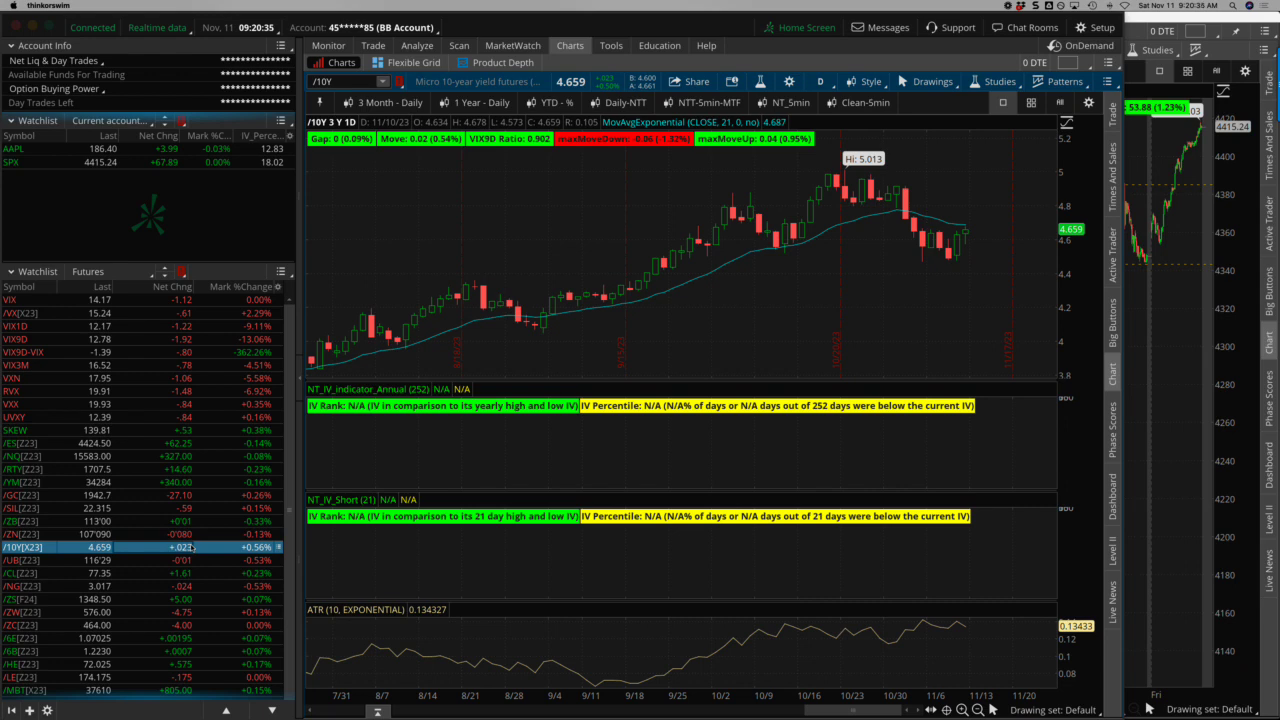
click(194, 560)
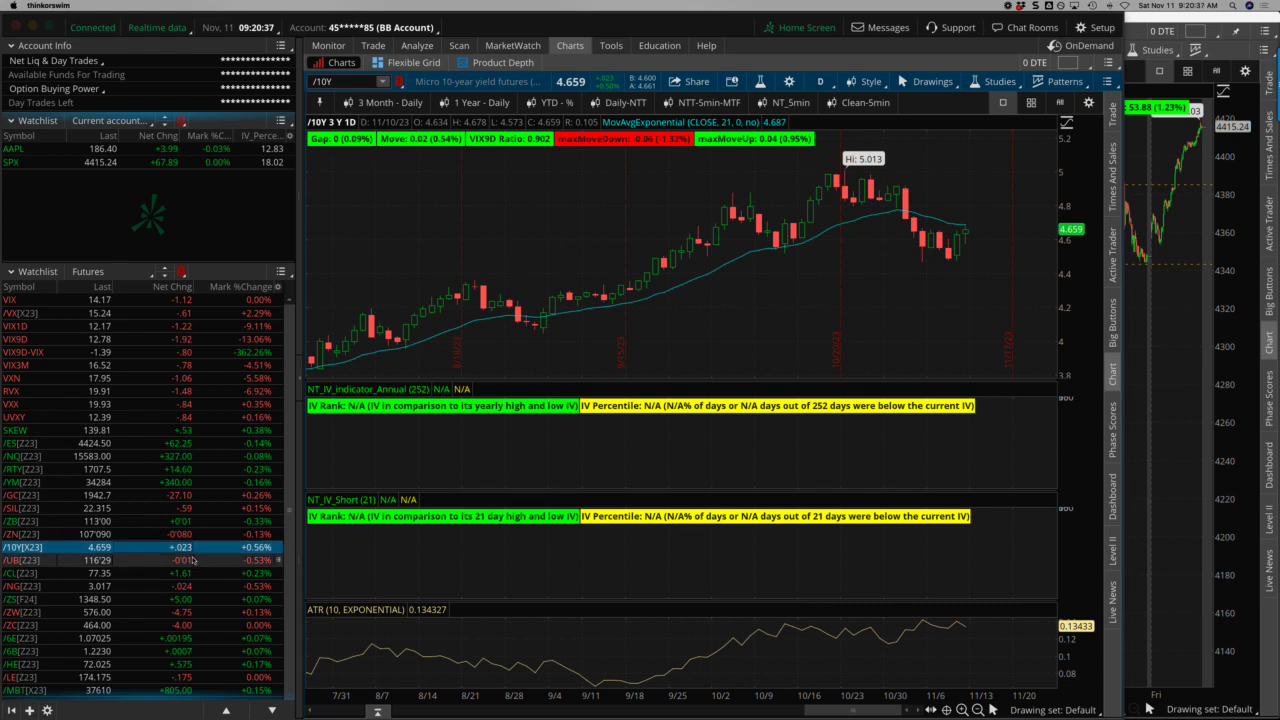
Step: Chart the /CL, /NG, /ZS, /ZW and /ZC futures in turn
click(195, 573)
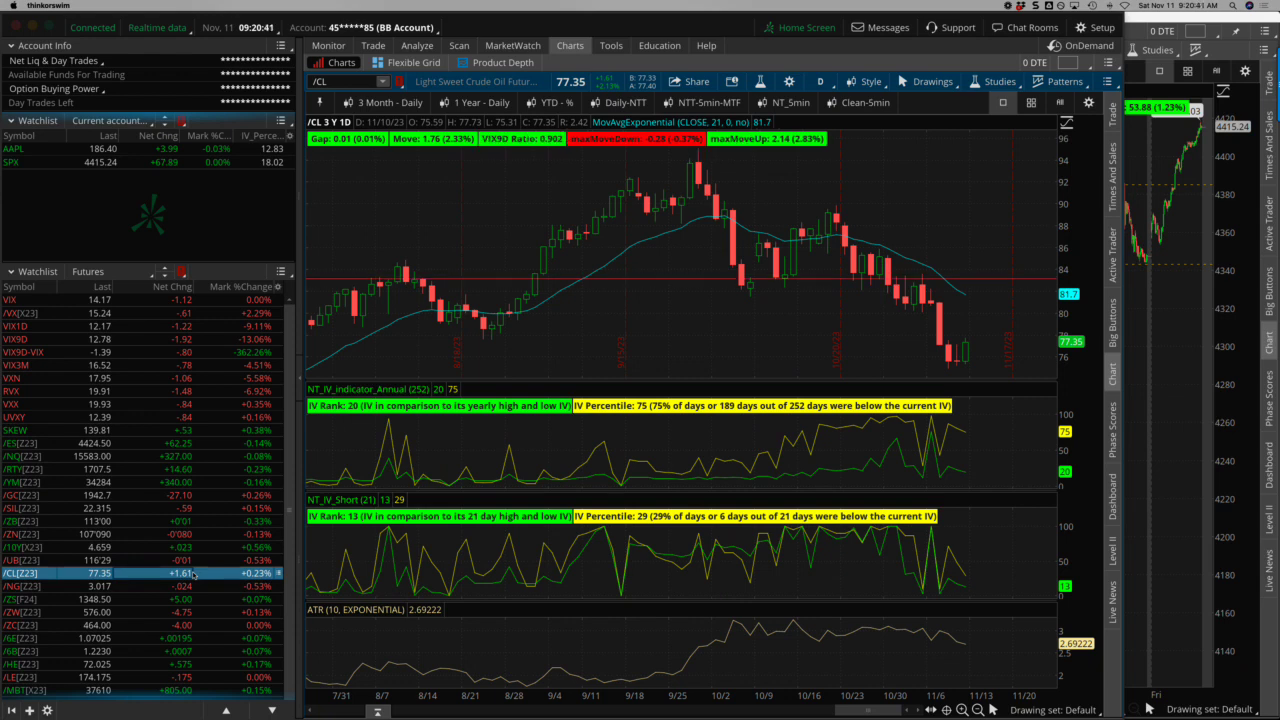
click(196, 586)
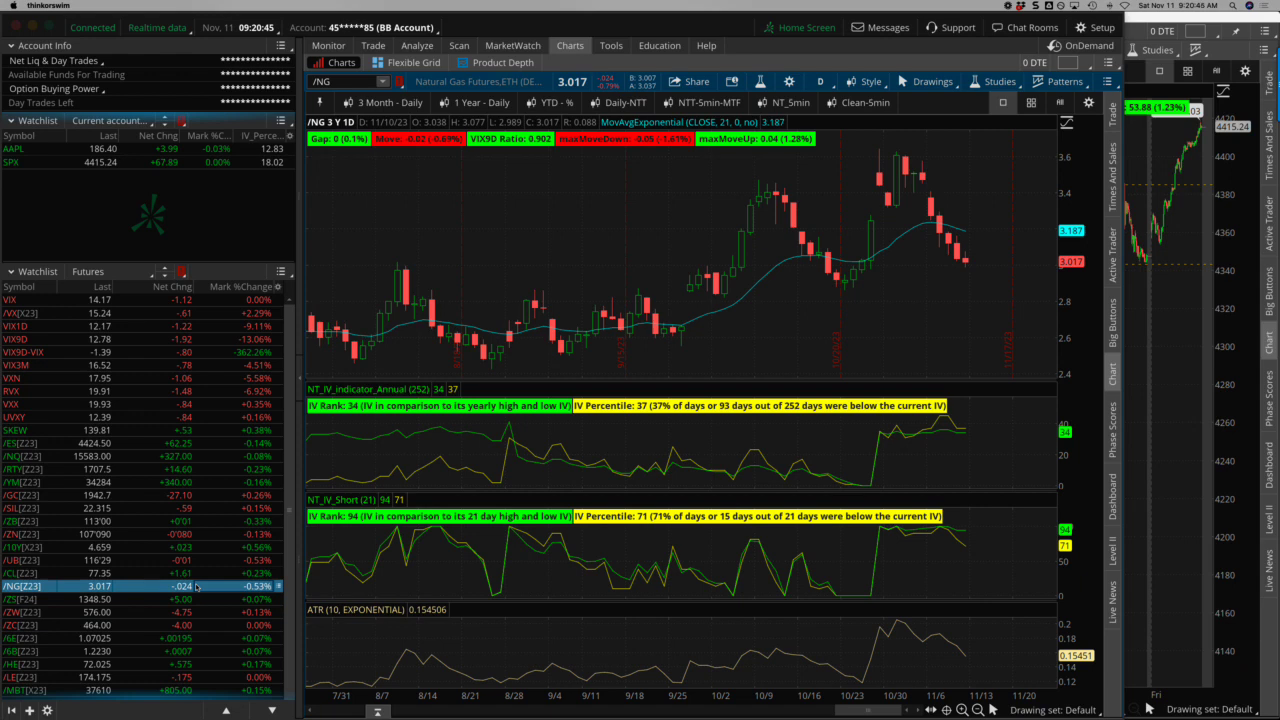
click(196, 599)
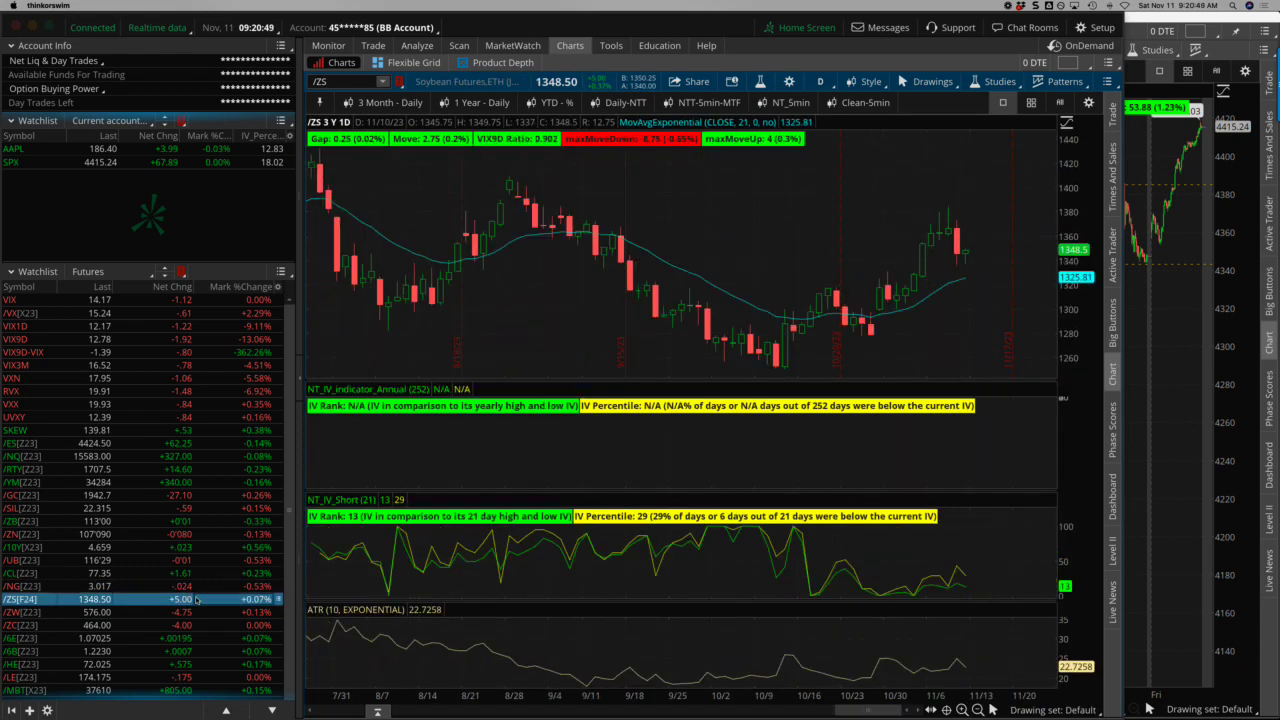
click(197, 612)
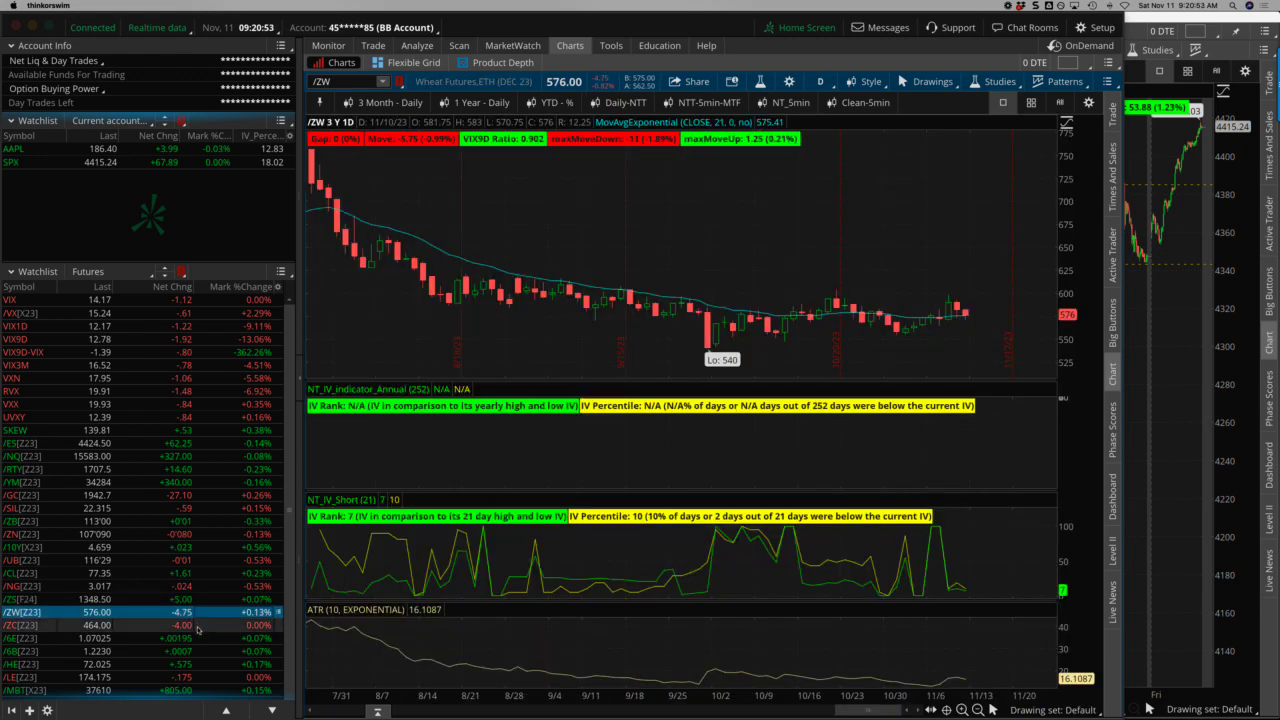
click(197, 625)
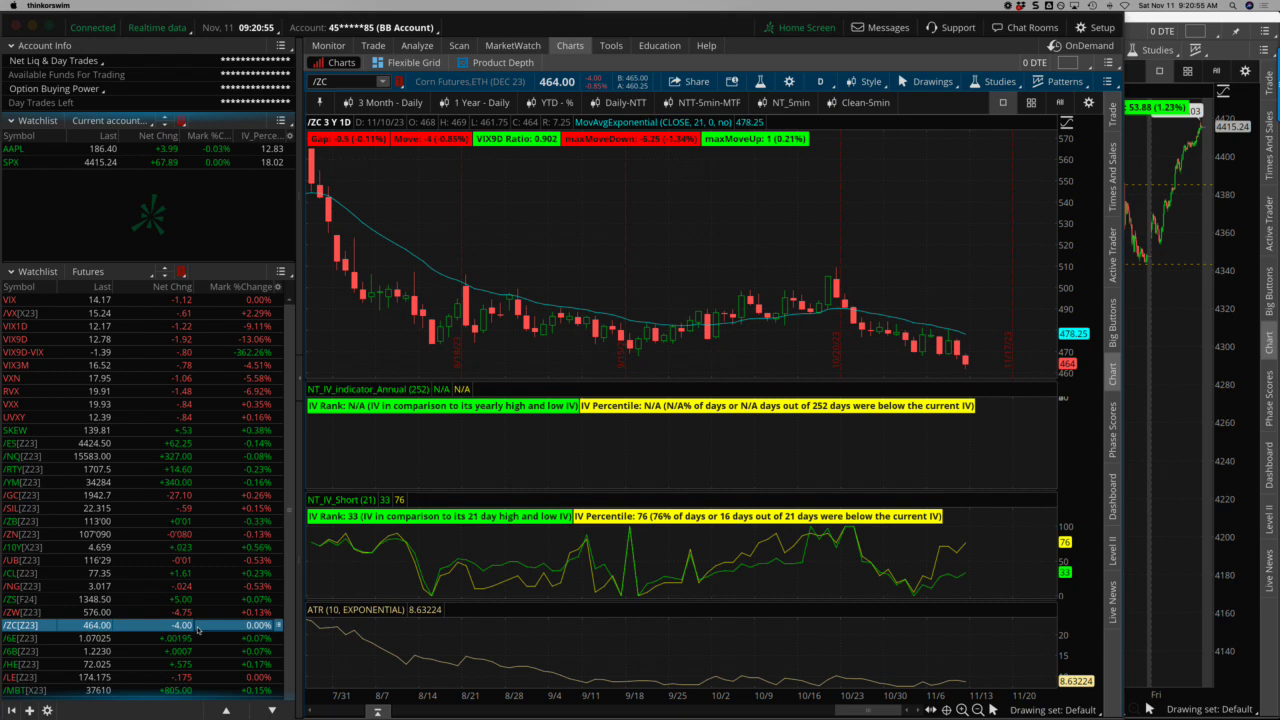
Step: Chart the /6E, /6B and /MBT futures, then return to the VIX chart
click(197, 638)
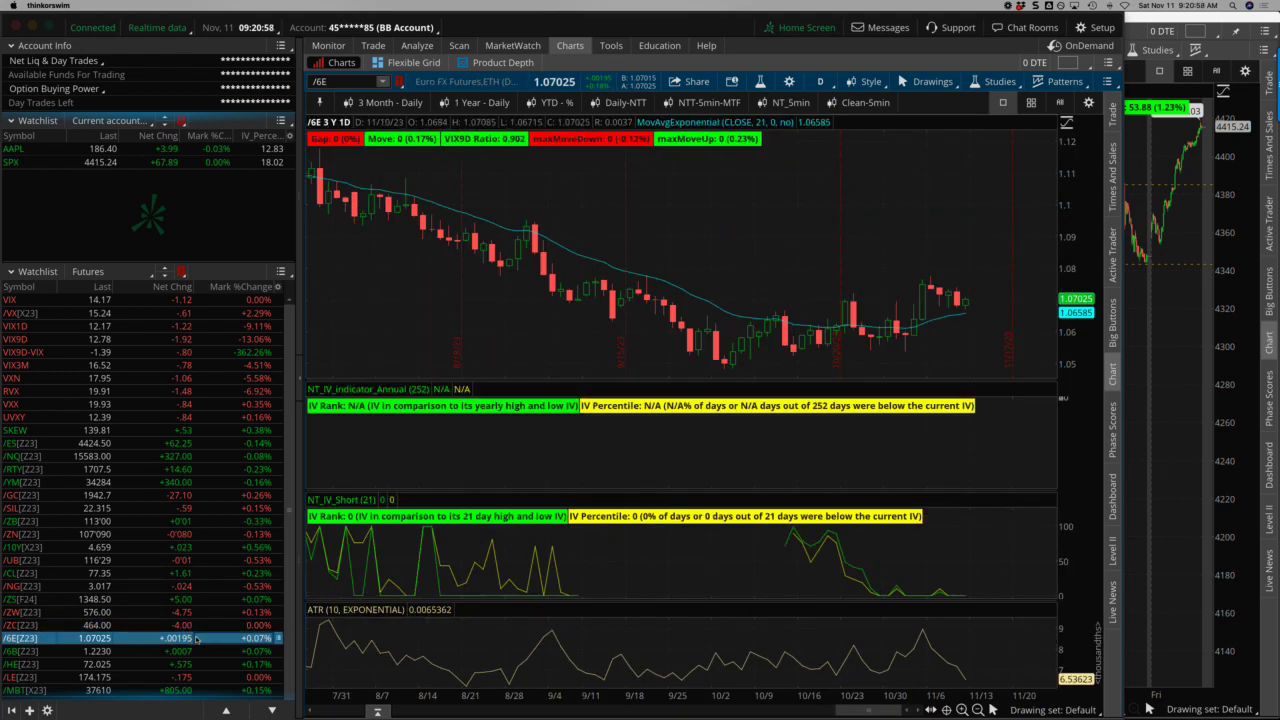
click(199, 651)
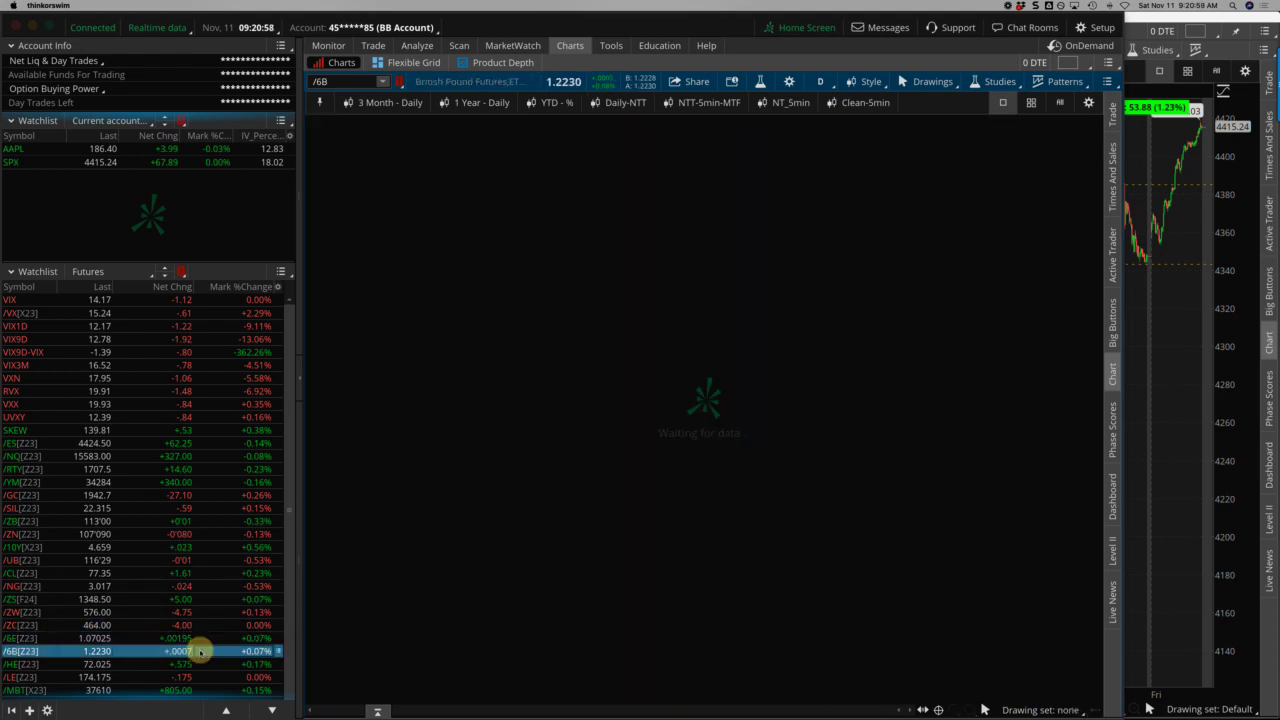
click(199, 664)
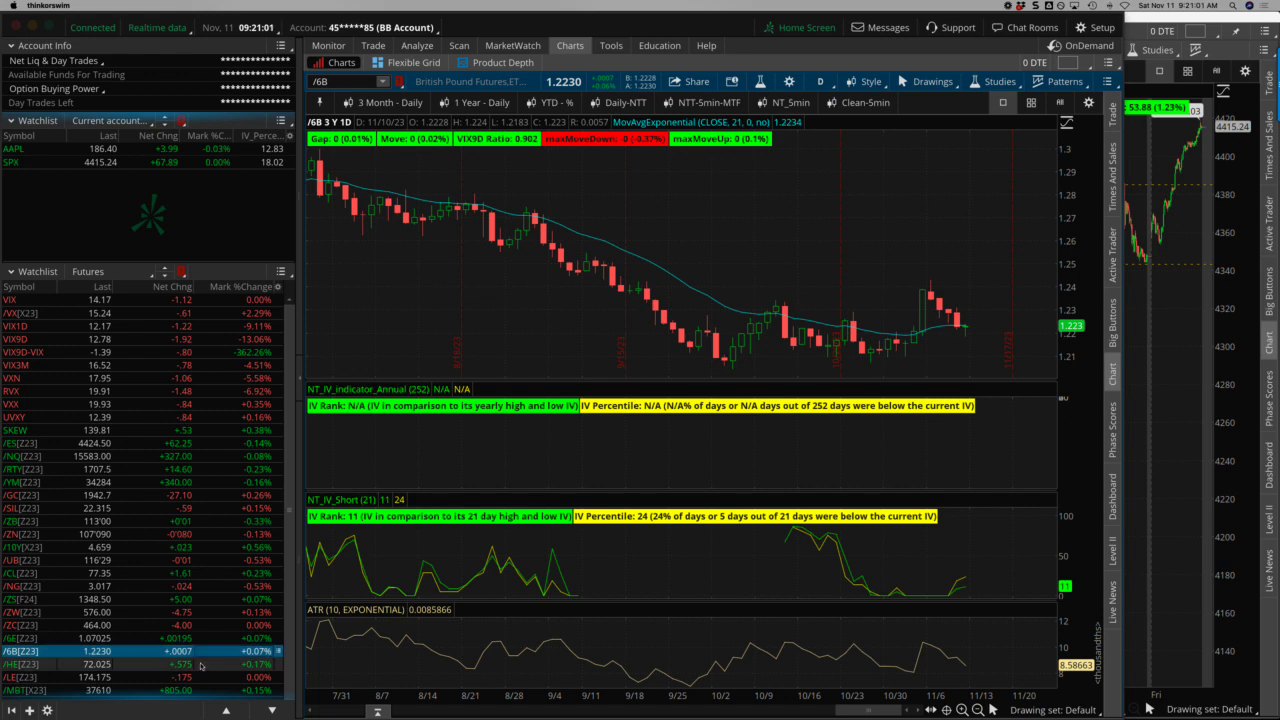
click(199, 690)
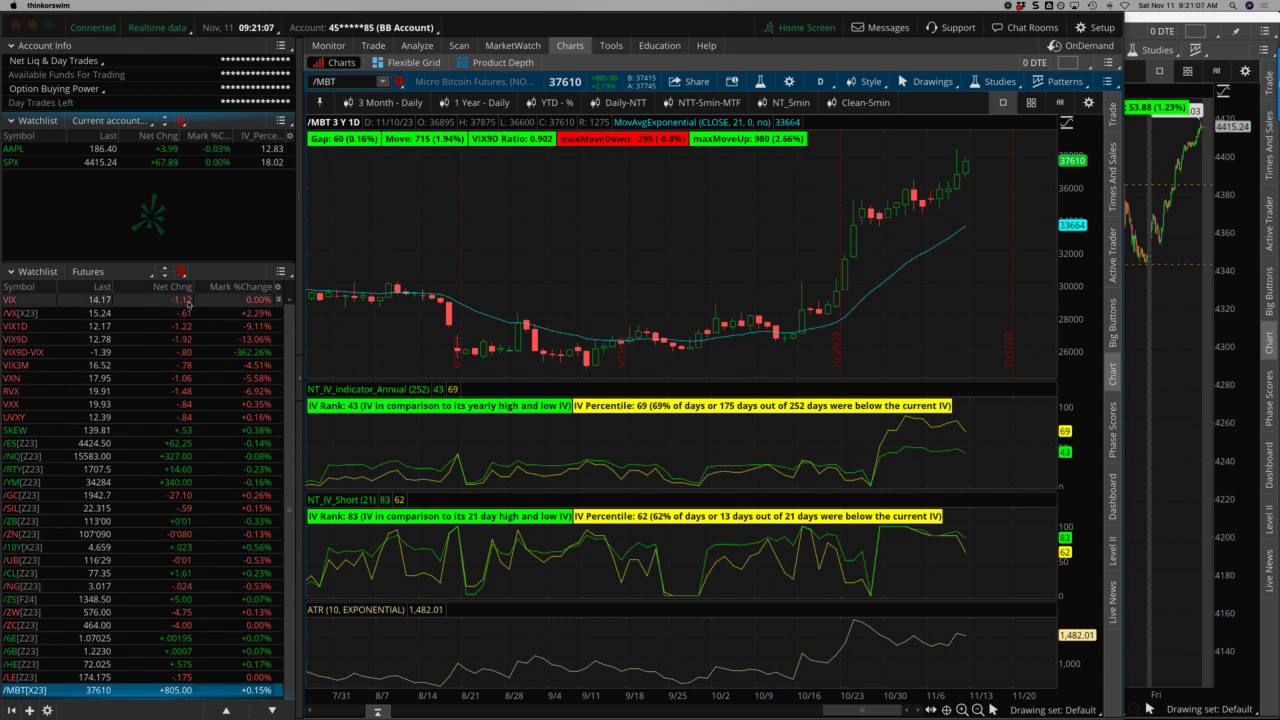
click(188, 302)
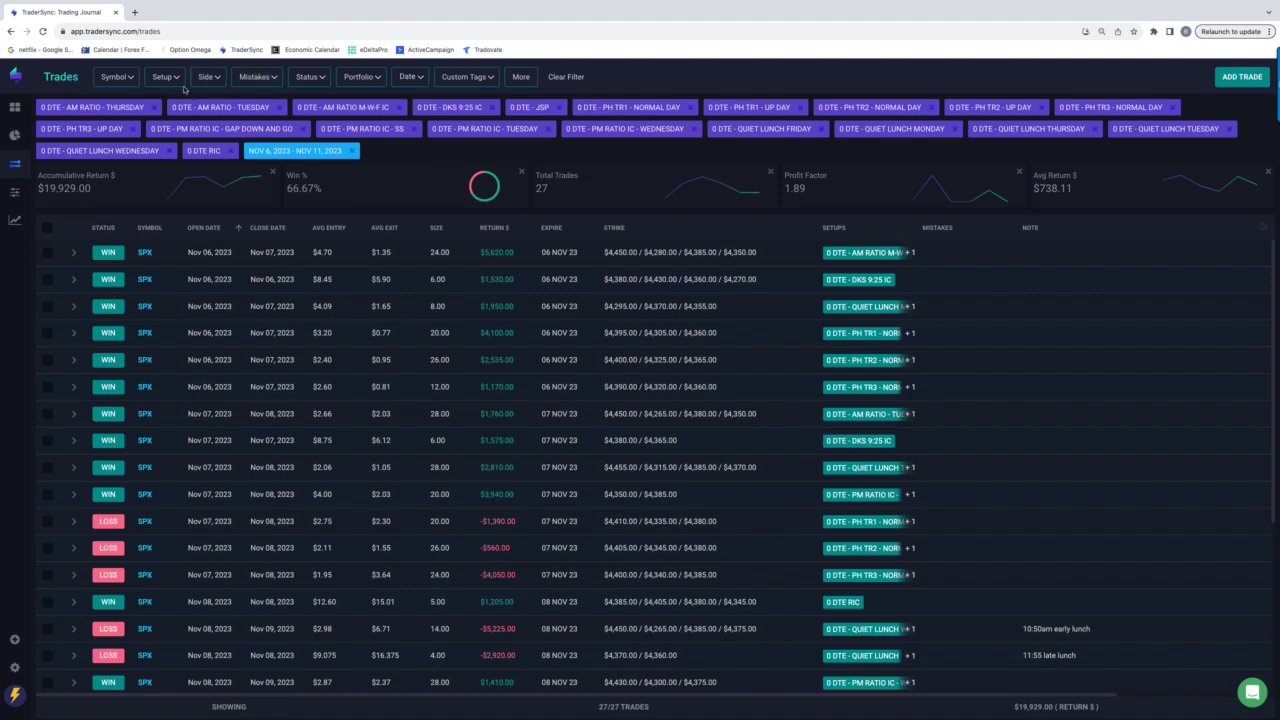
Step: Filter setups to only AM RATIO Thursday, Tuesday and M-W-F IC, showing $10,660 across 3 wins
click(176, 80)
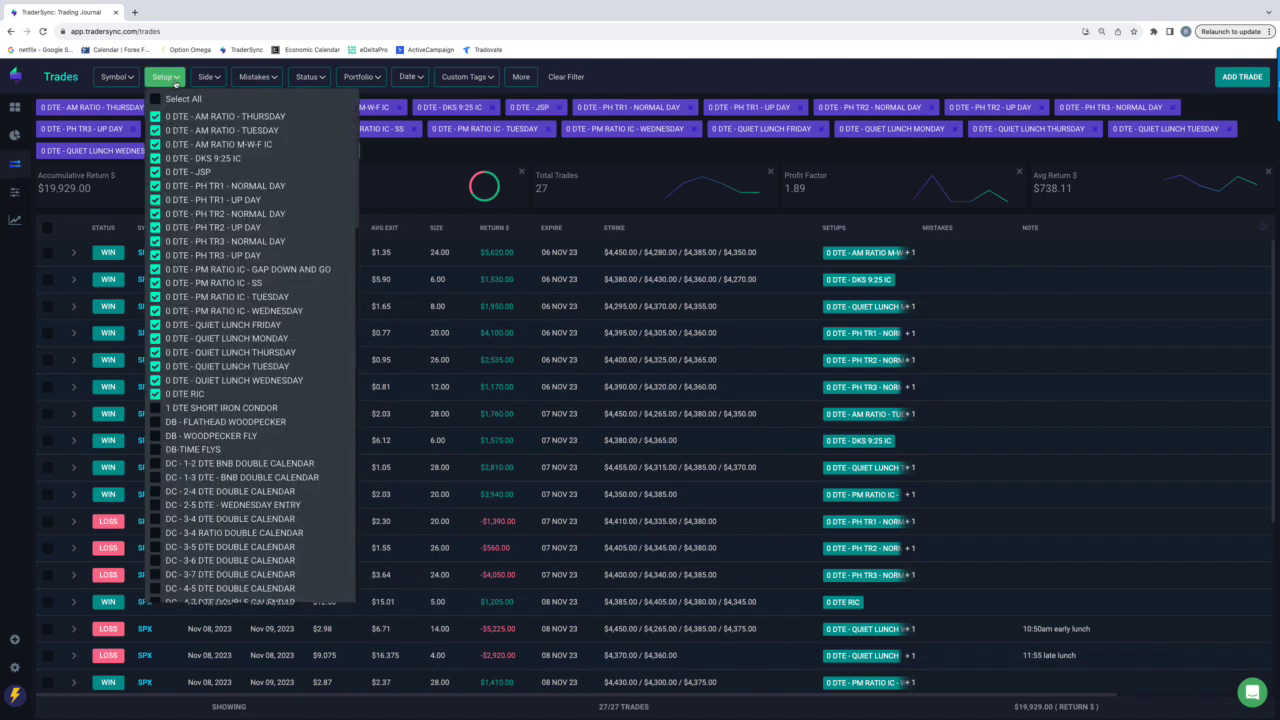
click(155, 99)
click(155, 100)
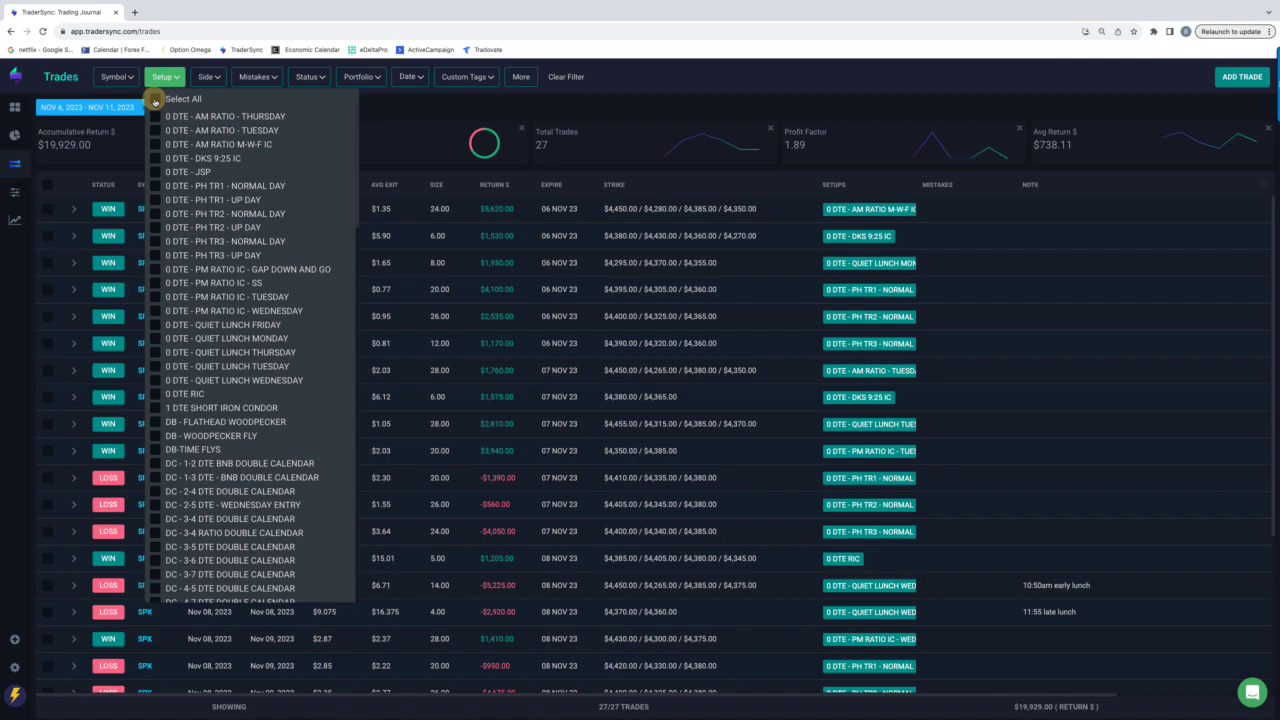
click(155, 116)
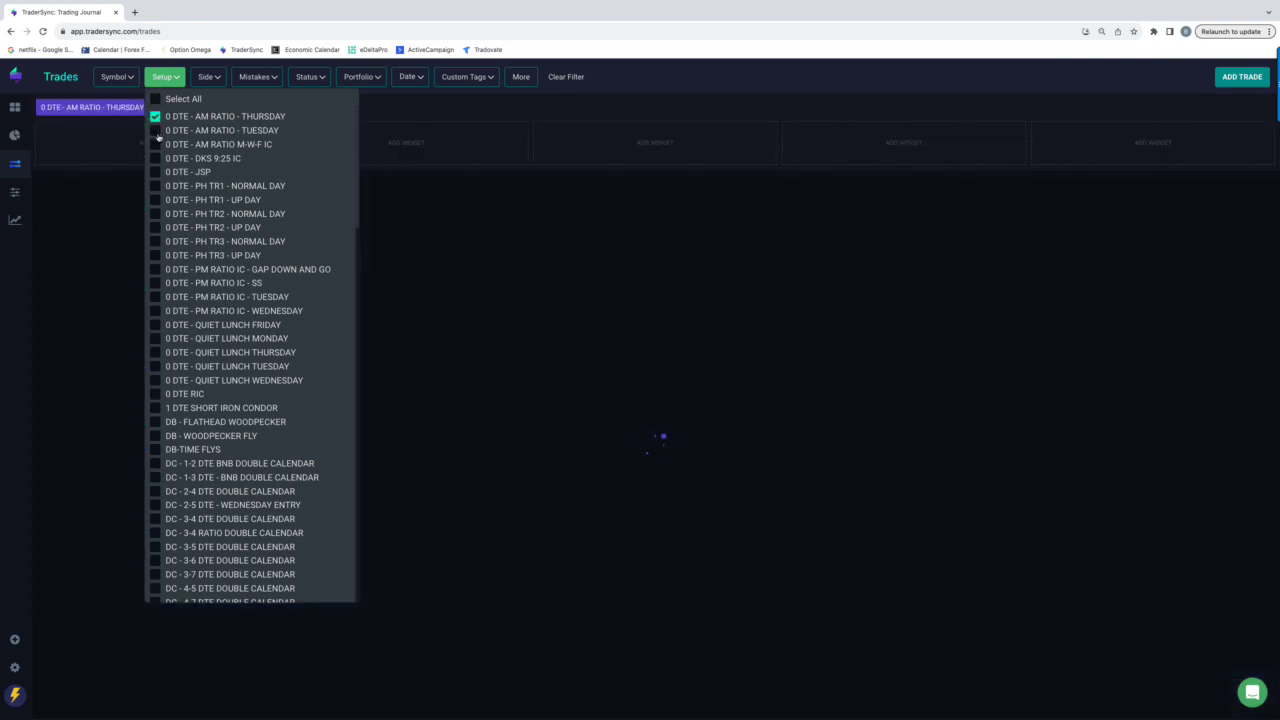
click(155, 130)
click(155, 144)
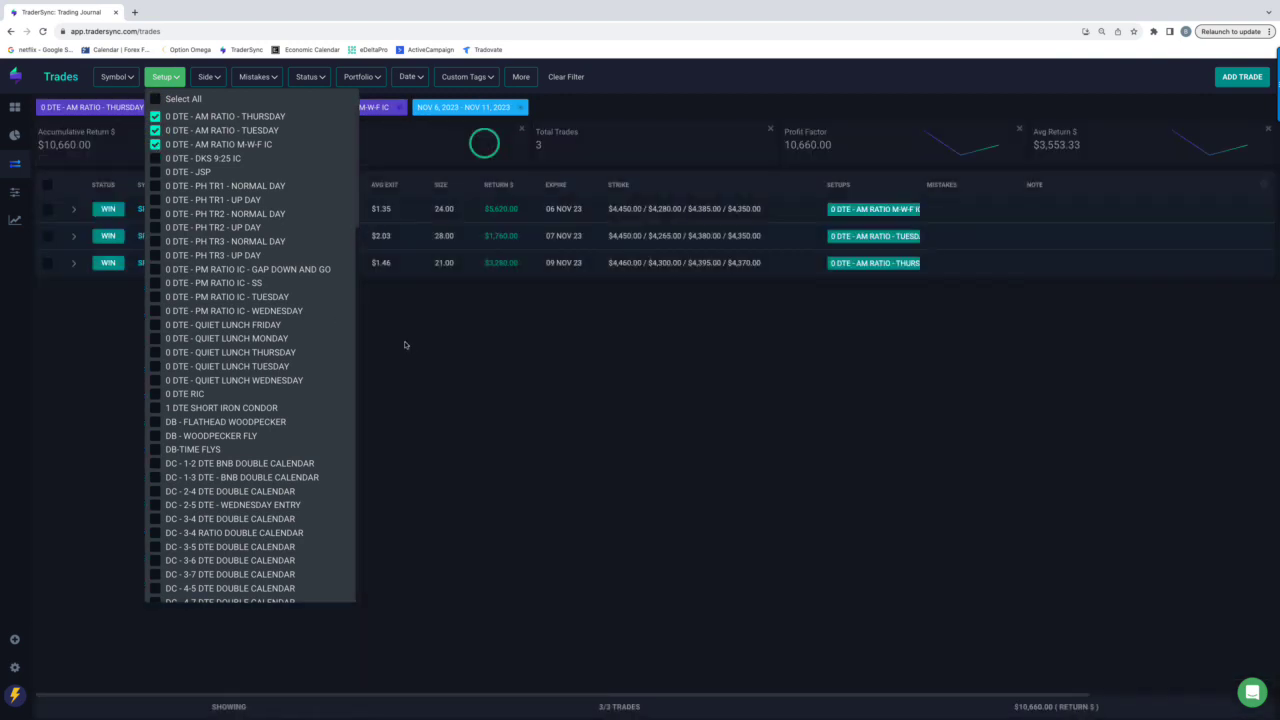
click(406, 344)
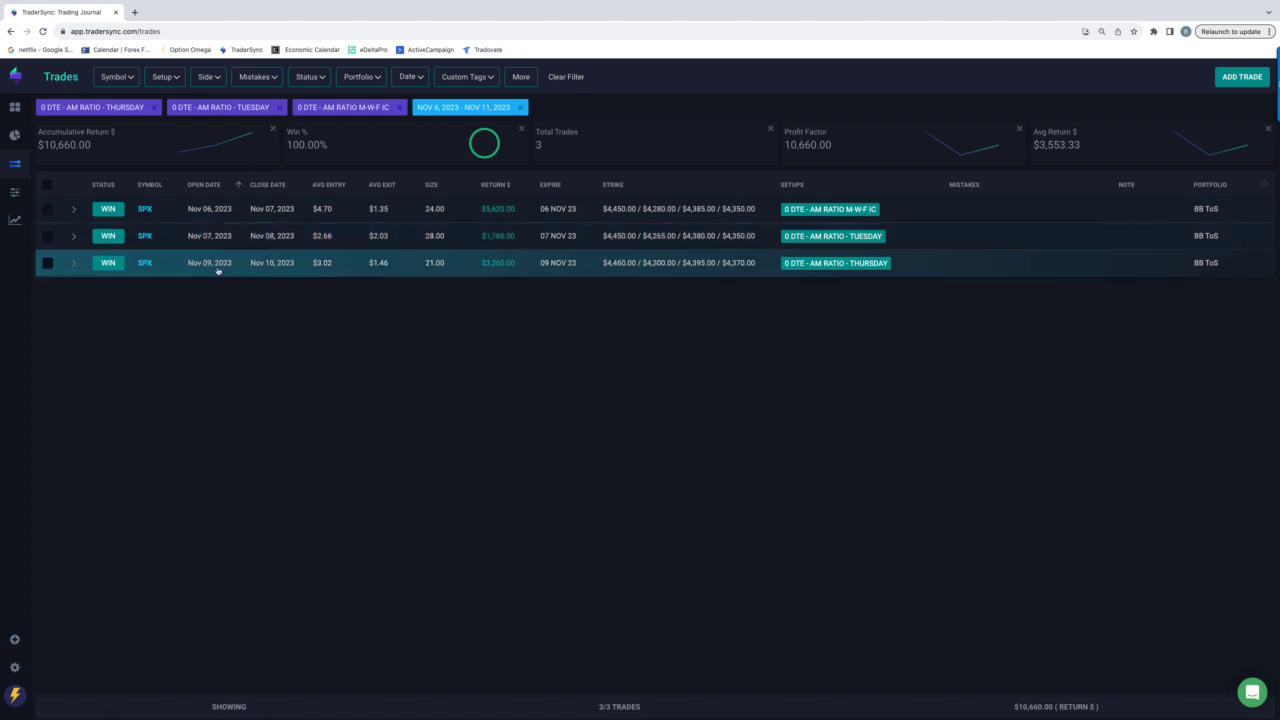
Step: Clear the three AM Ratio setups from the filter, briefly trying DKS 9:25 IC
click(165, 77)
click(155, 117)
click(155, 130)
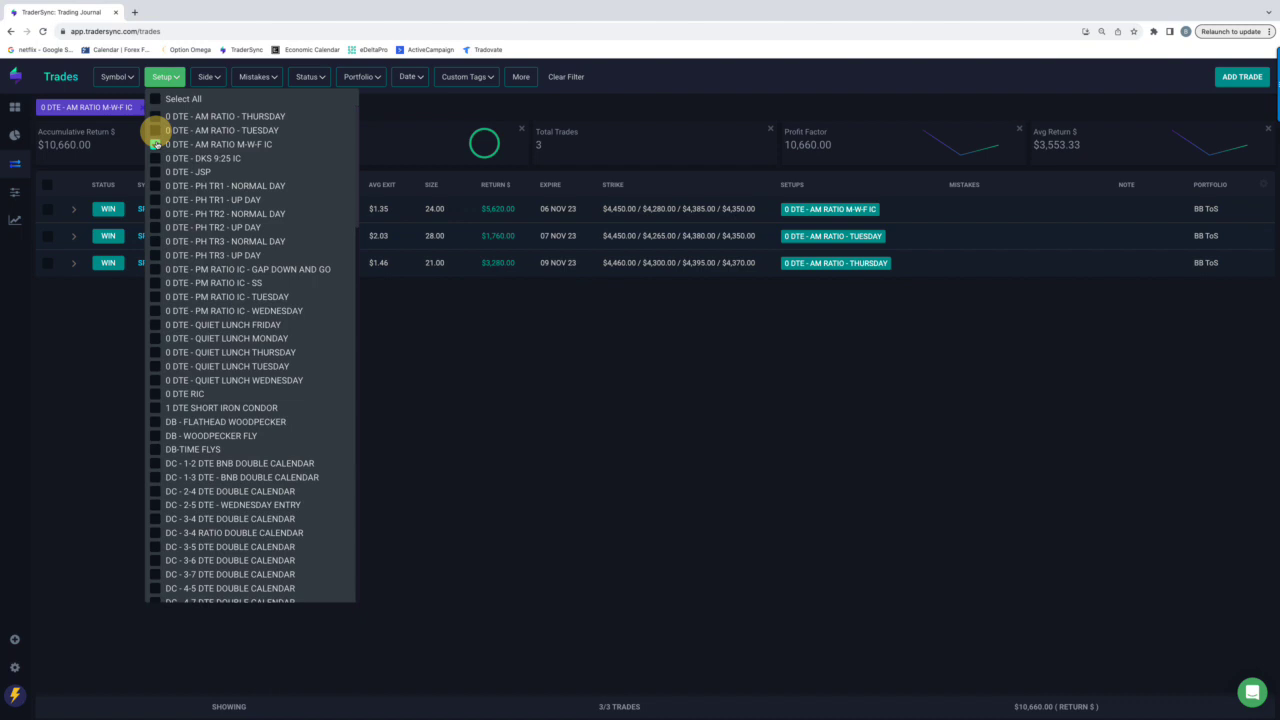
click(155, 144)
click(155, 158)
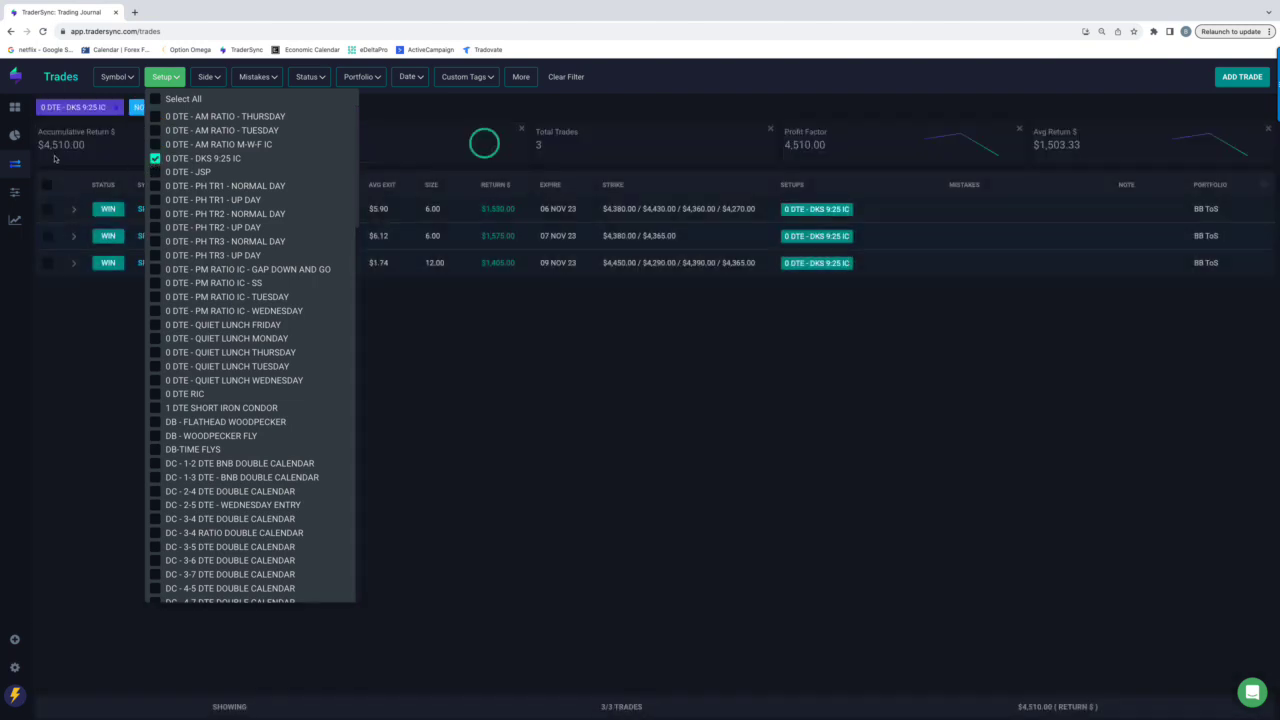
click(155, 158)
Step: Add the six PH TR1, TR2 and TR3 Normal Day and Up Day setups
click(155, 186)
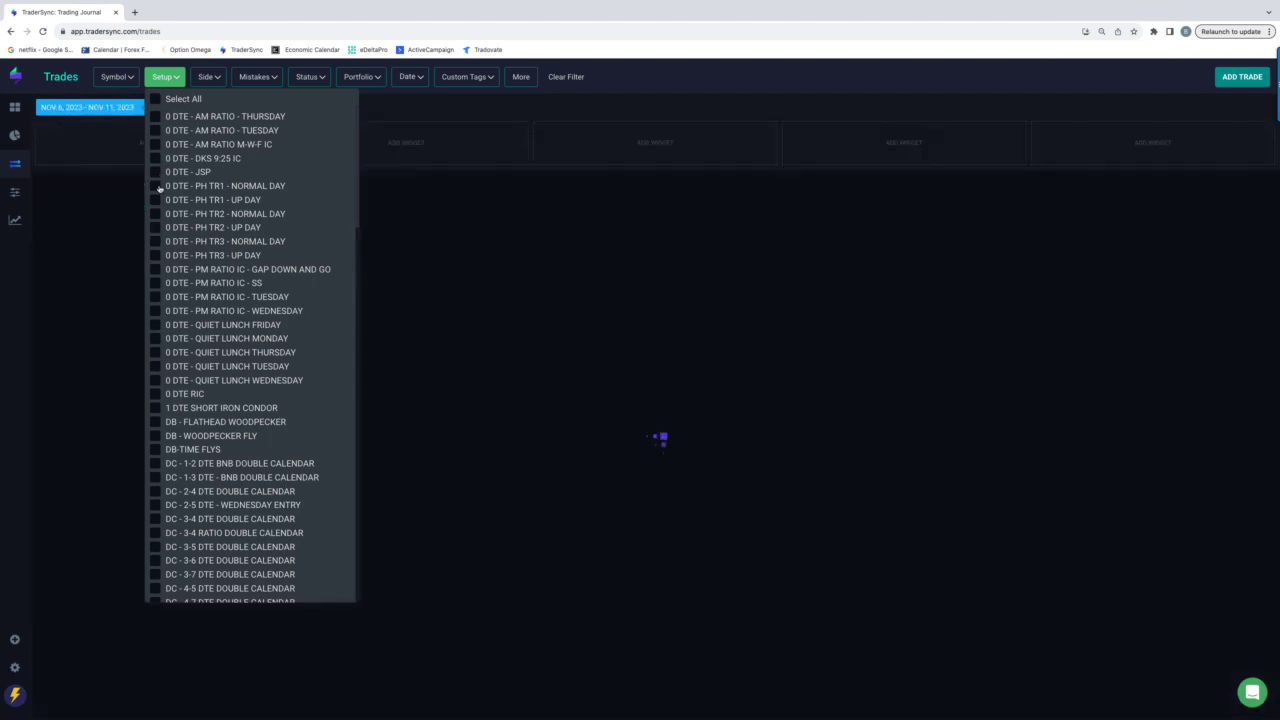
click(155, 200)
click(155, 214)
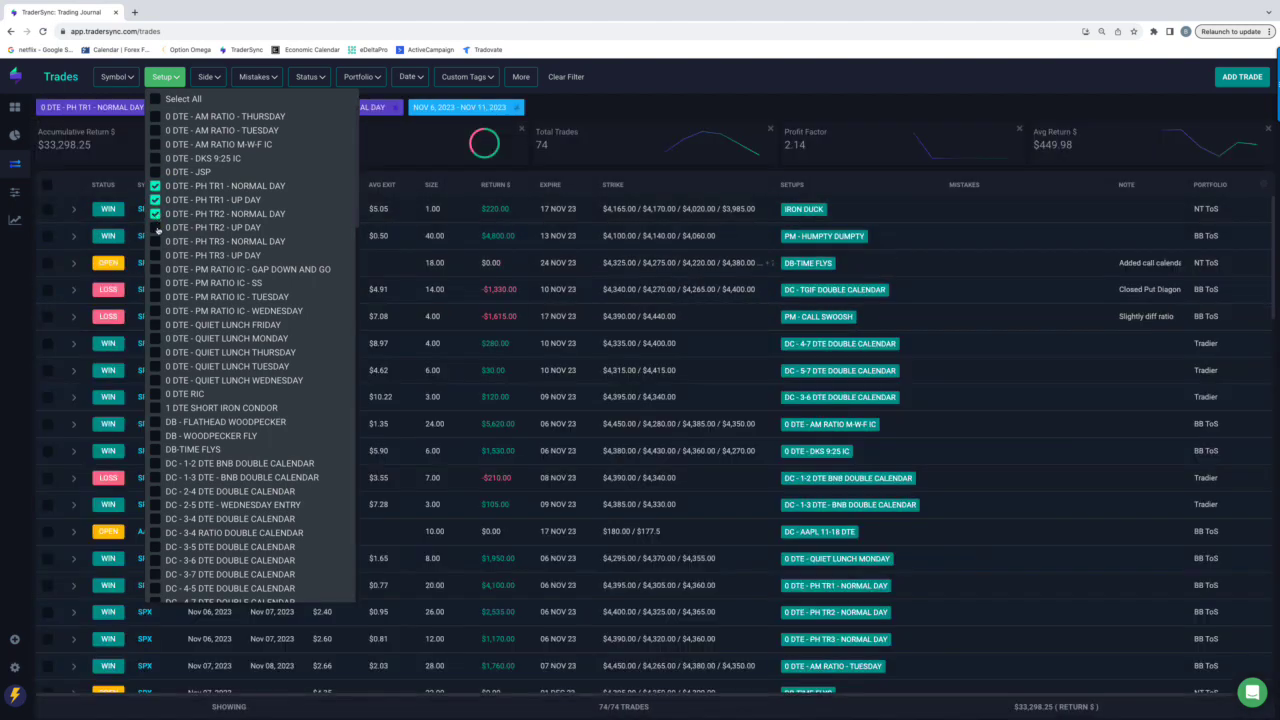
click(155, 227)
click(155, 241)
click(155, 255)
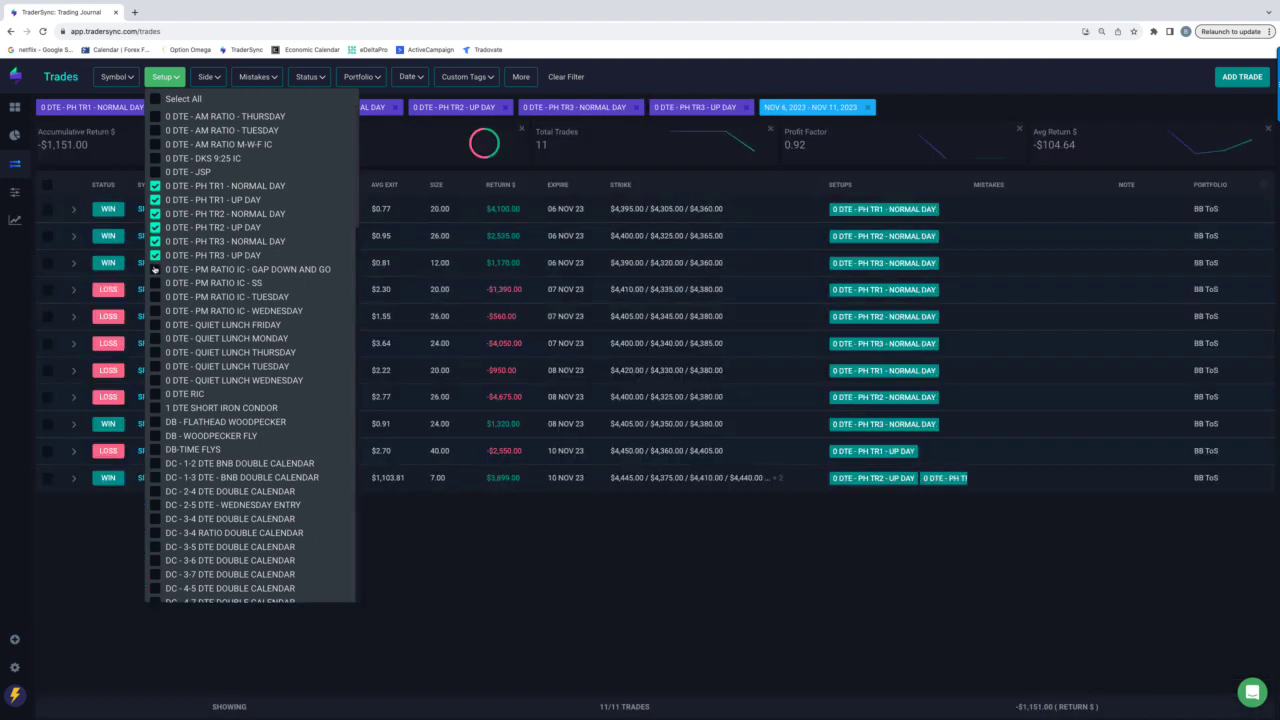
Step: Close the setup list and review the 11 PH trades: 45.45% wins, -$1,151
click(473, 553)
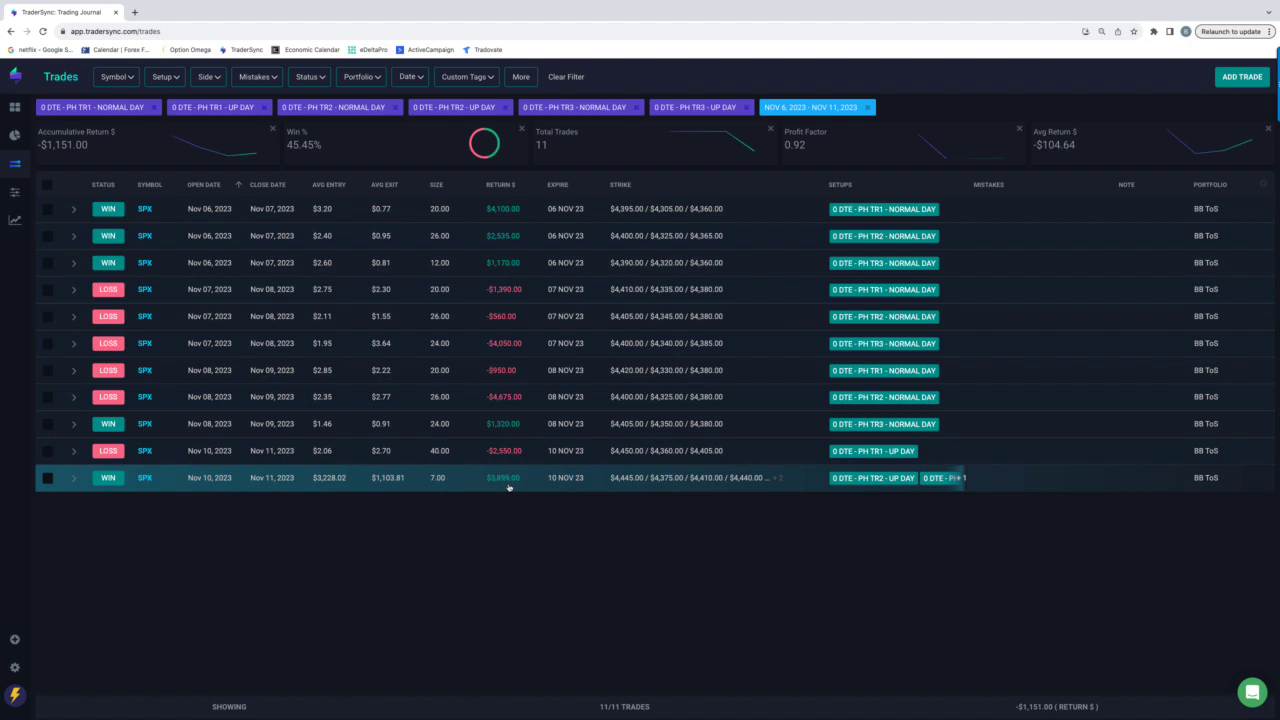
mouse_move(892, 478)
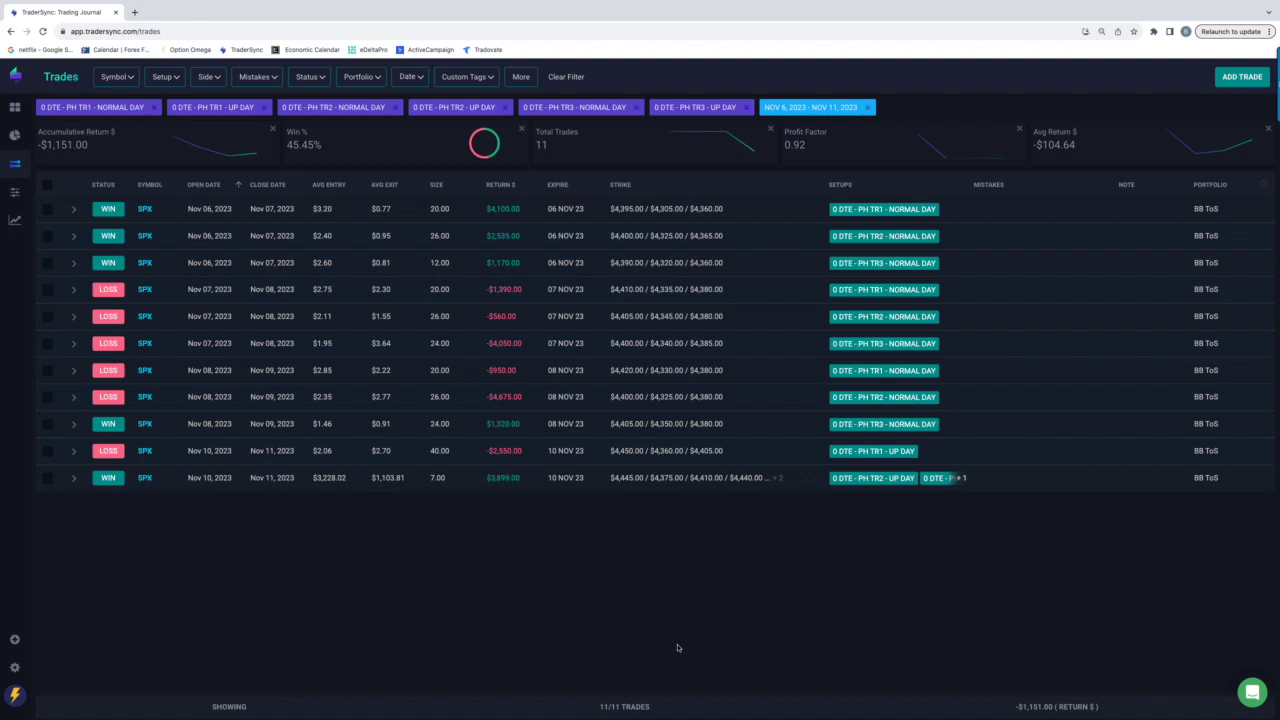
Step: Expand the Nov 10 winning trade to inspect its executions, then collapse it
click(73, 478)
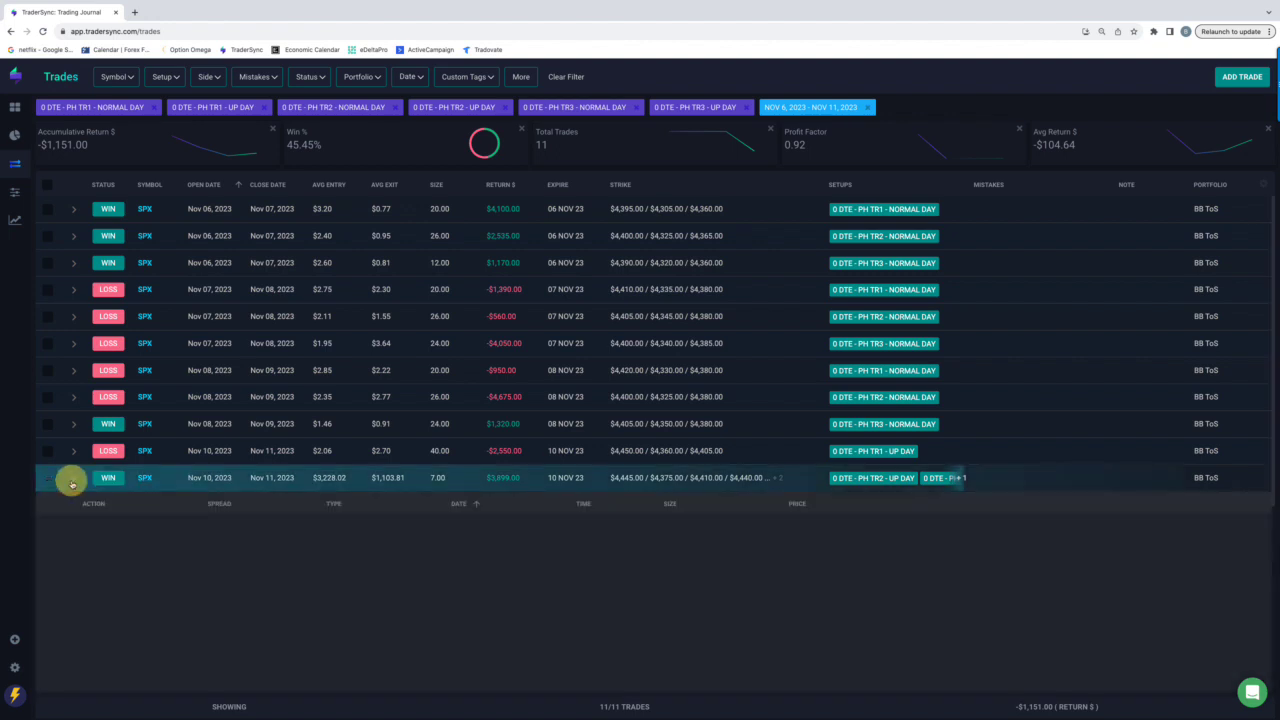
scroll(362, 497, down, 3)
scroll(362, 497, down, 2)
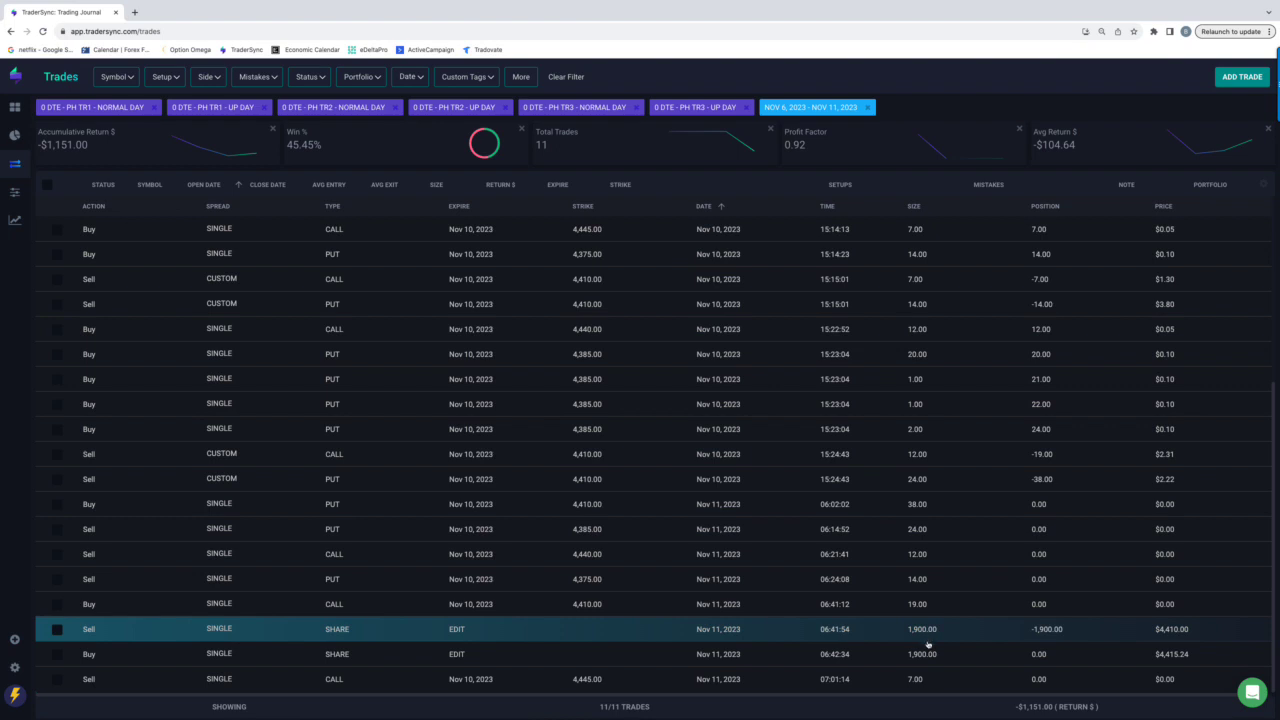
scroll(306, 477, up, 3)
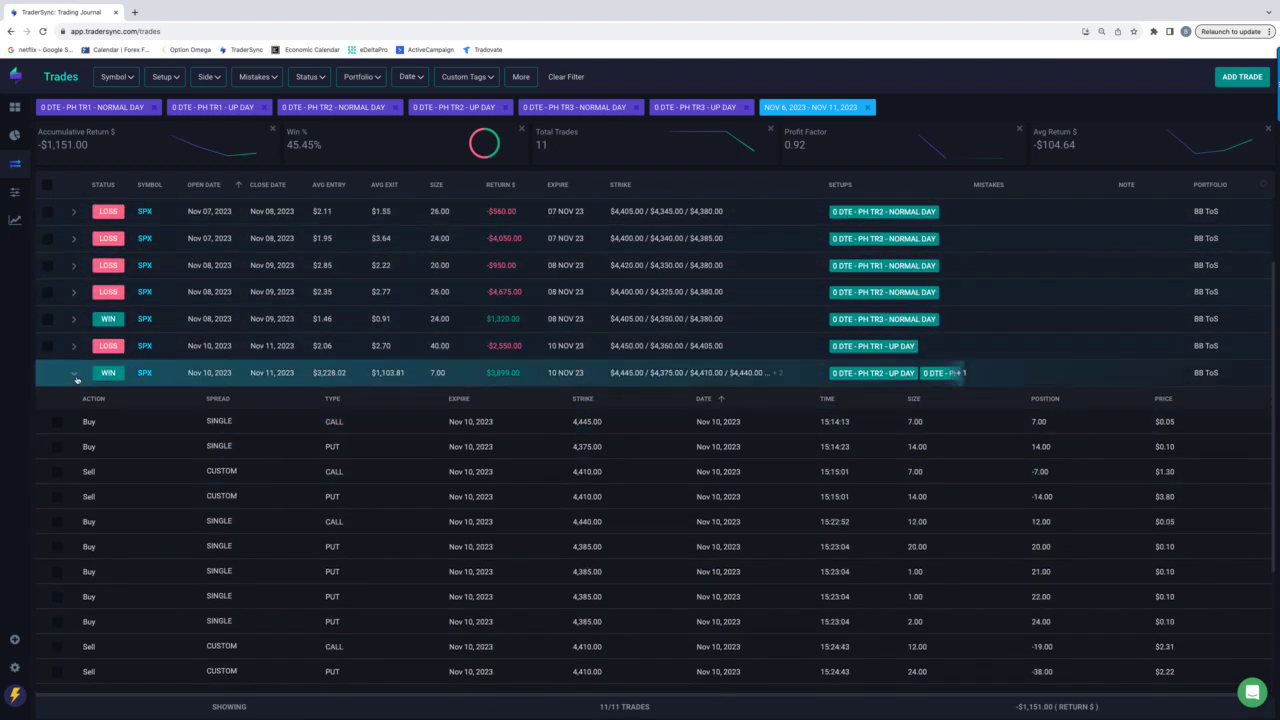
click(74, 374)
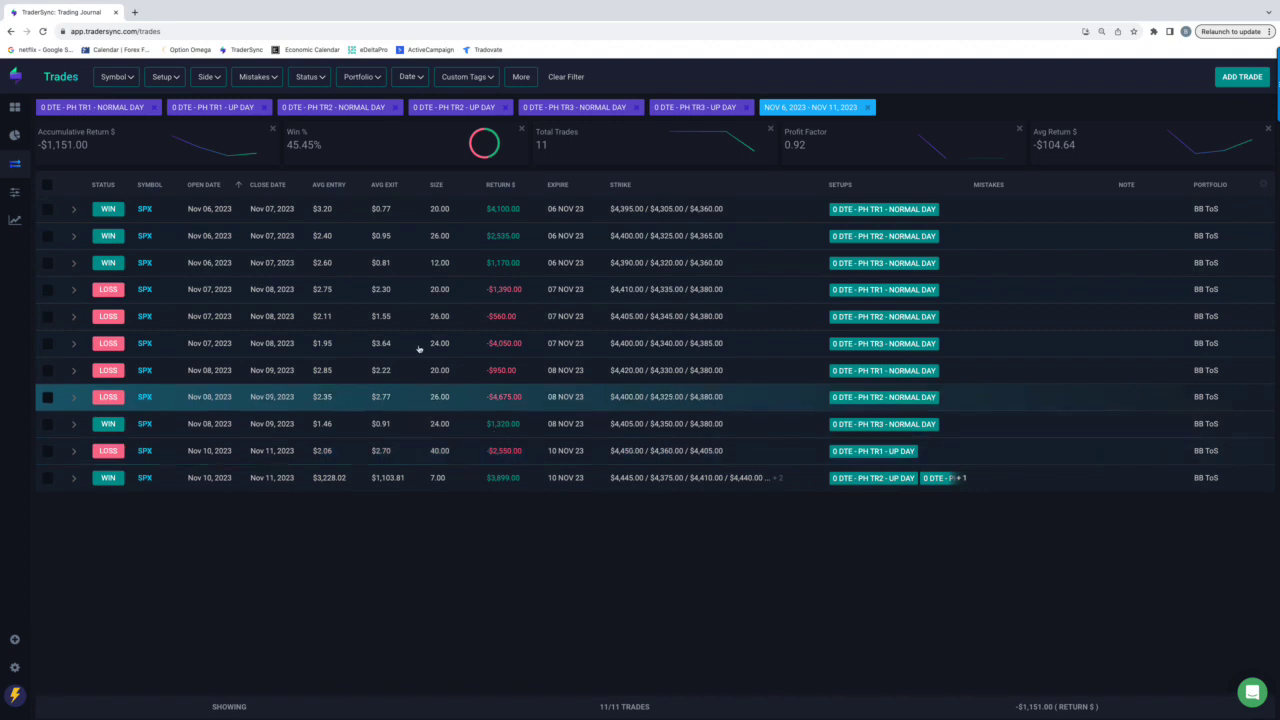
Step: Remove the six PH TR1–TR3 setups from the Setup filter
click(165, 77)
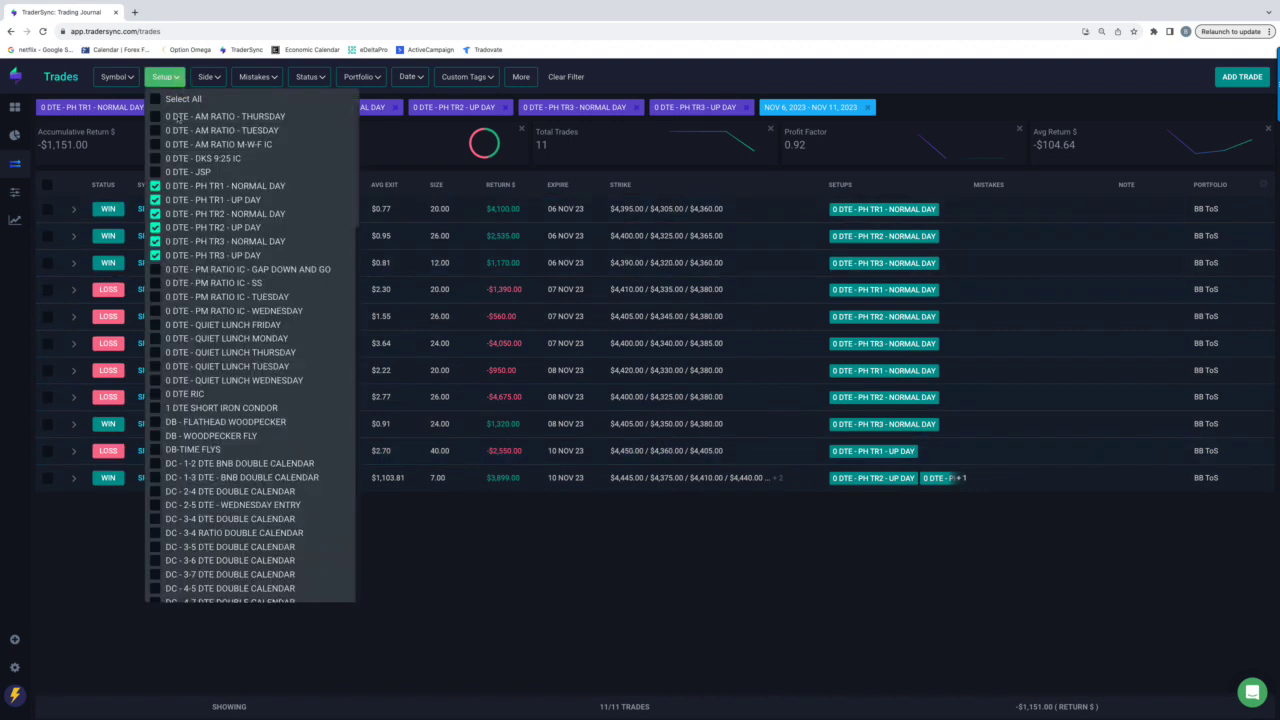
click(156, 186)
click(156, 200)
click(155, 214)
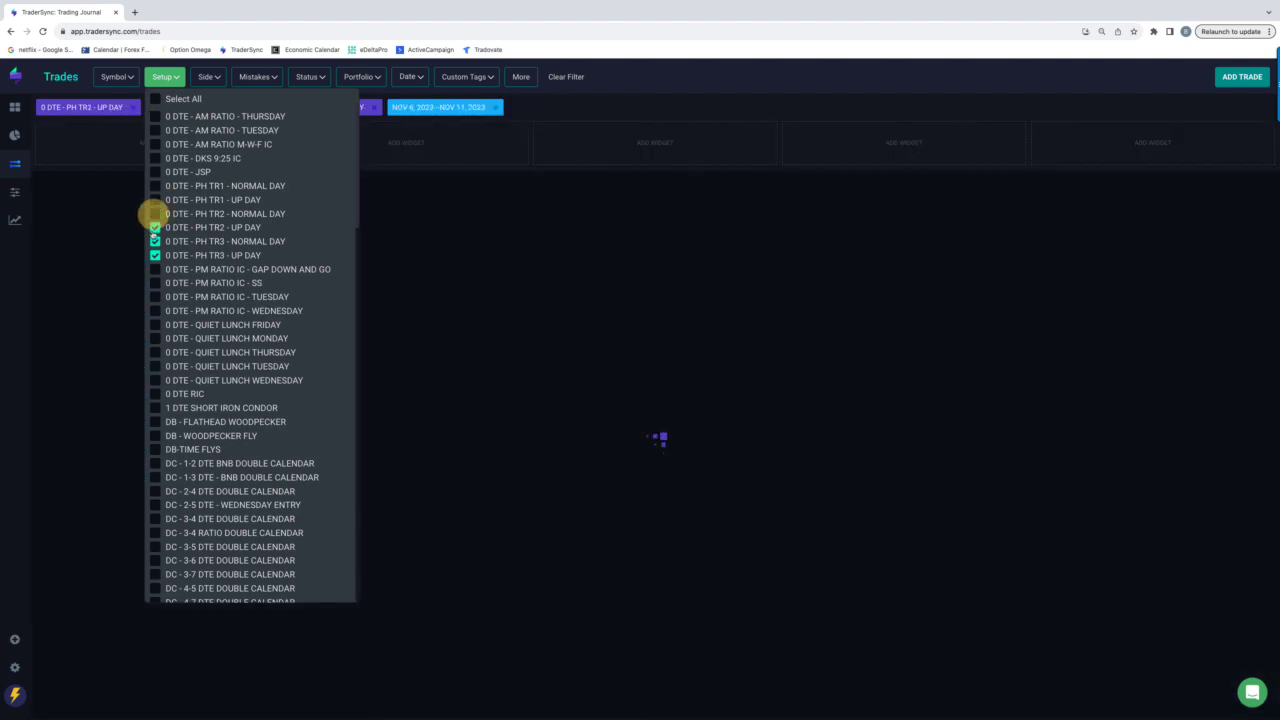
click(155, 228)
click(155, 241)
click(155, 255)
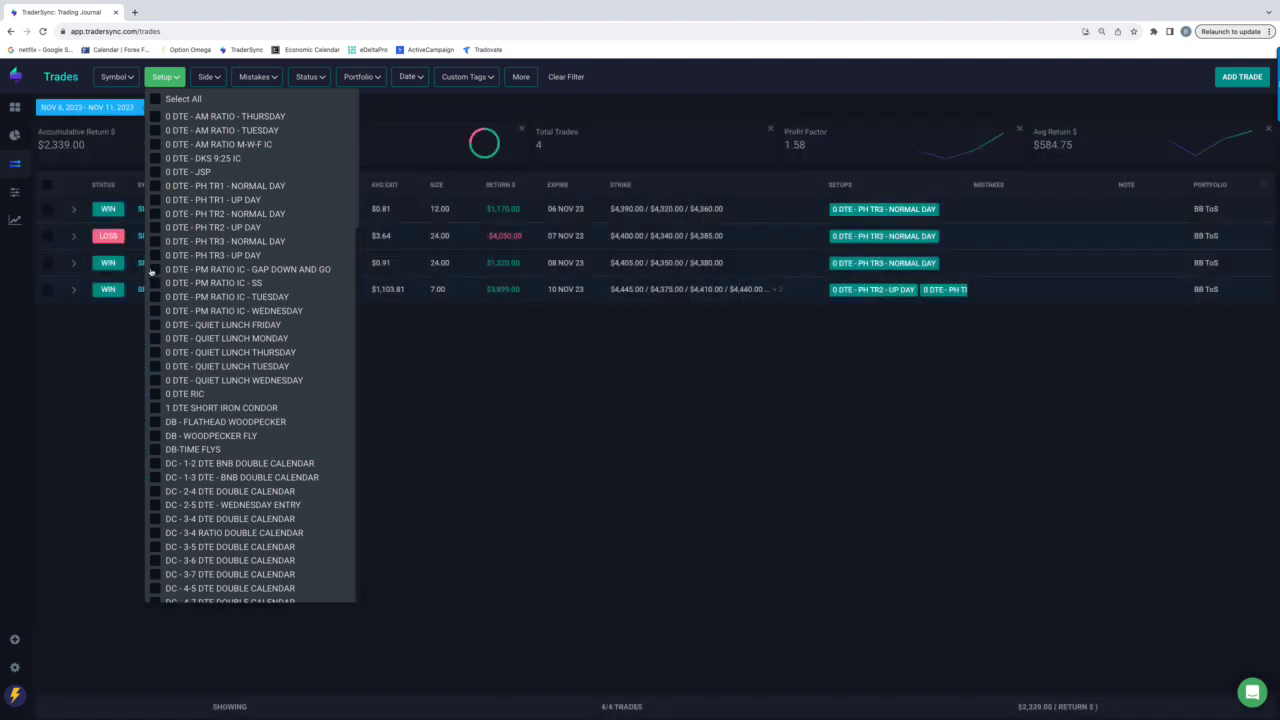
Step: Add the PM RATIO IC Gap Down and Go, SS, Tuesday and Wednesday setups, then reload
click(155, 270)
click(155, 283)
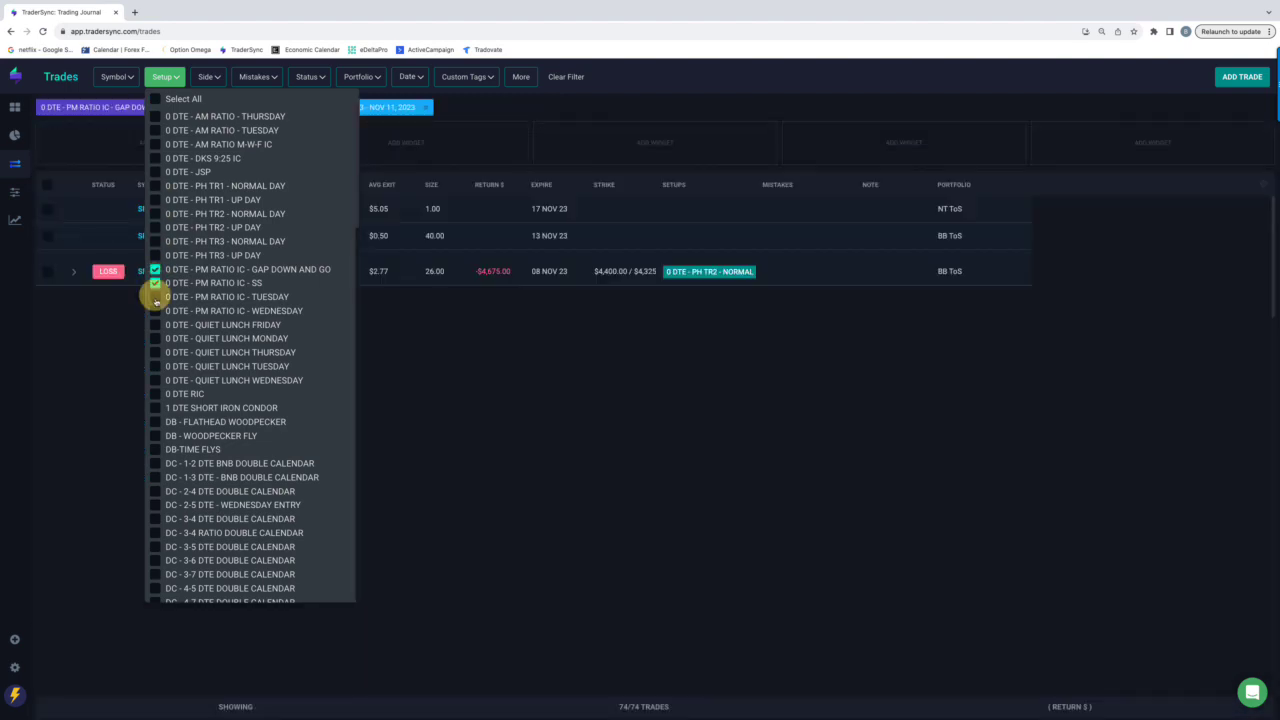
click(156, 298)
click(156, 311)
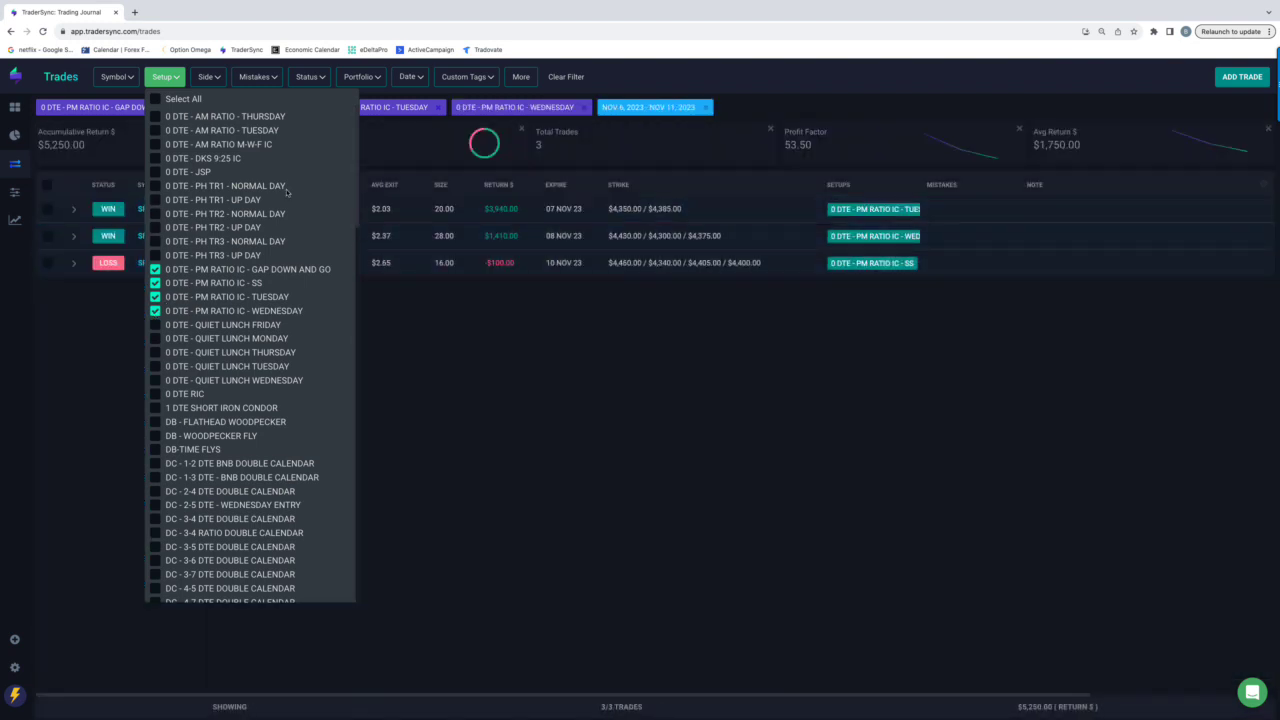
click(43, 31)
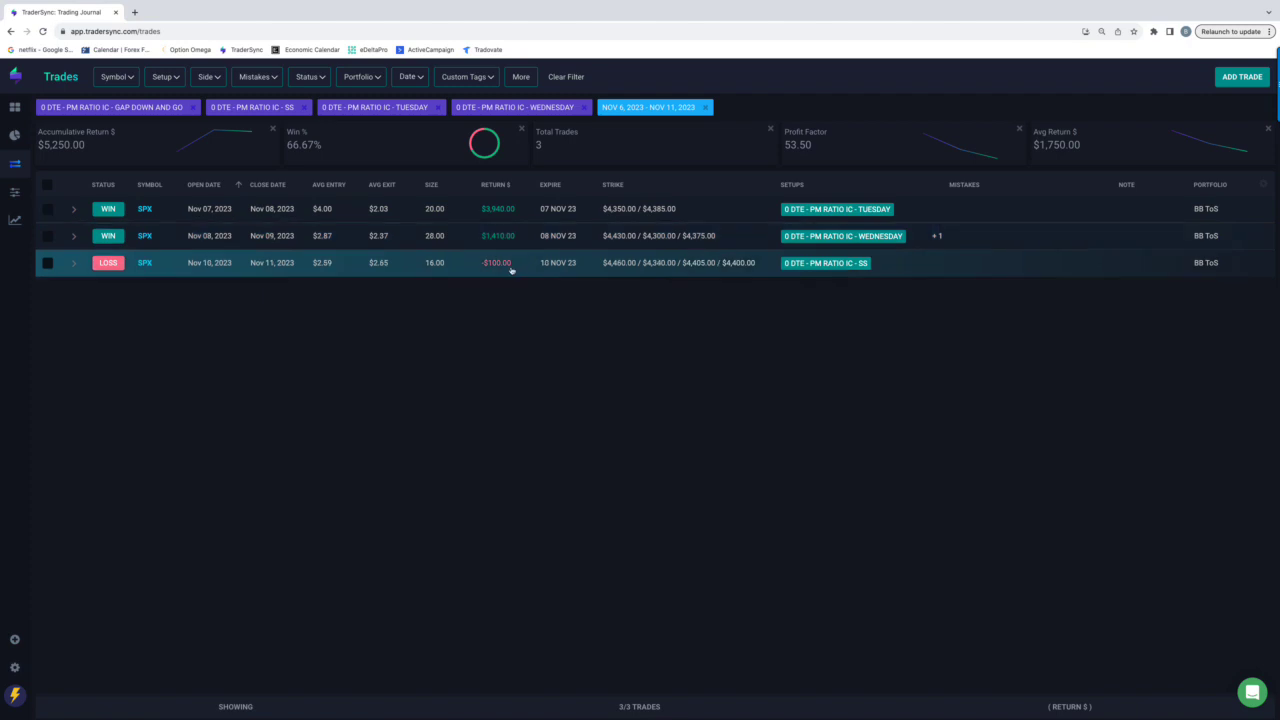
Step: Remove the four PM RATIO IC setups from the Setup filter
click(172, 80)
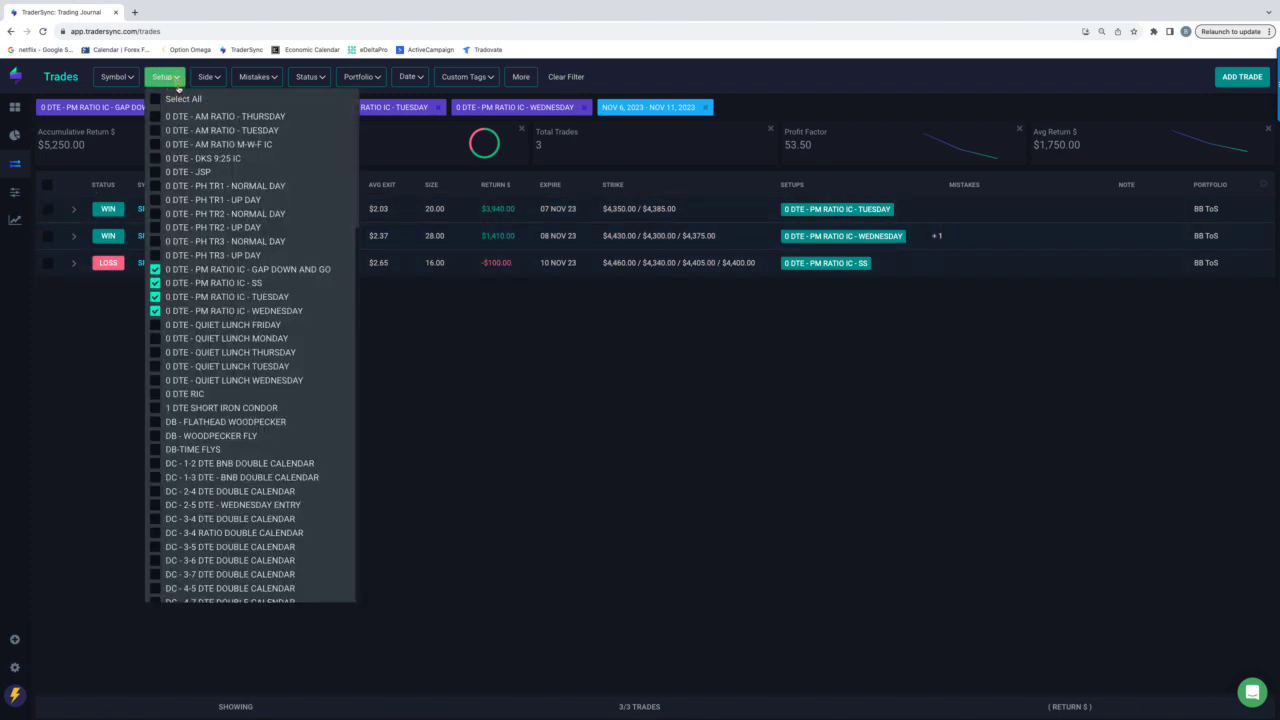
click(155, 269)
click(155, 283)
click(155, 297)
click(155, 311)
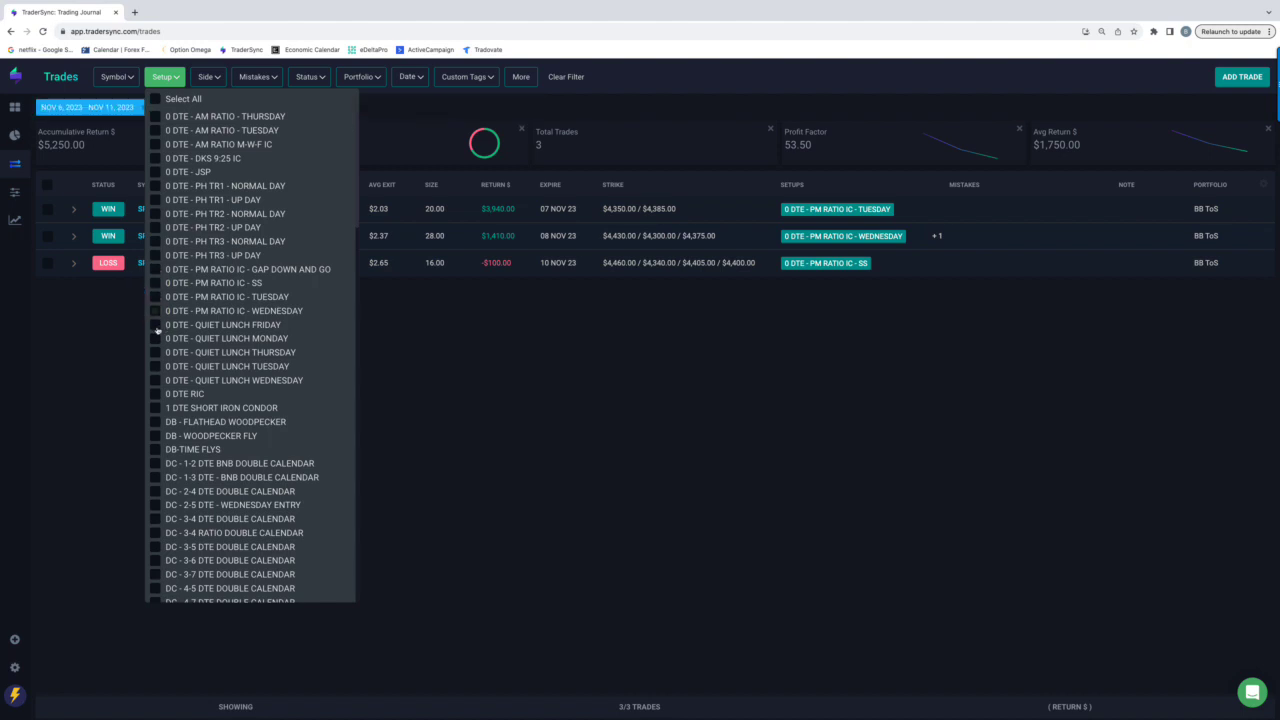
Step: Add the five Quiet Lunch setups, Monday through Friday, then close the list and reload
click(155, 325)
click(155, 338)
click(155, 352)
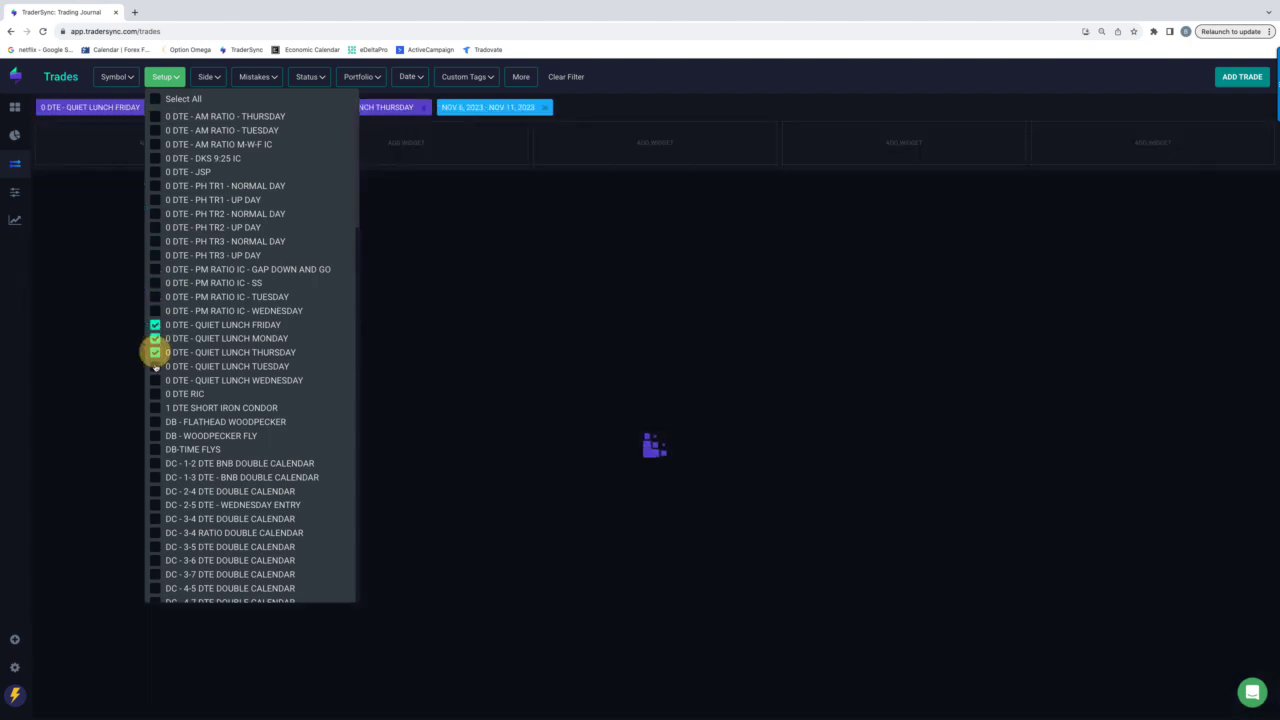
click(155, 366)
click(155, 380)
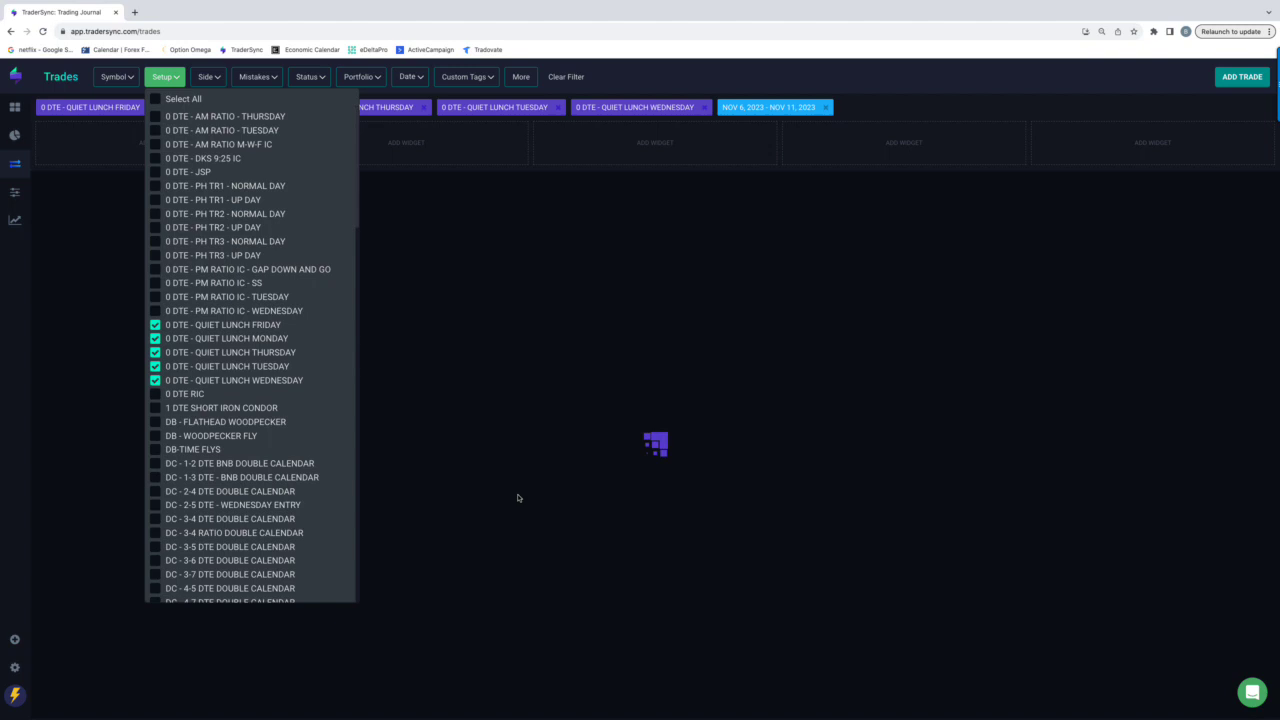
click(571, 545)
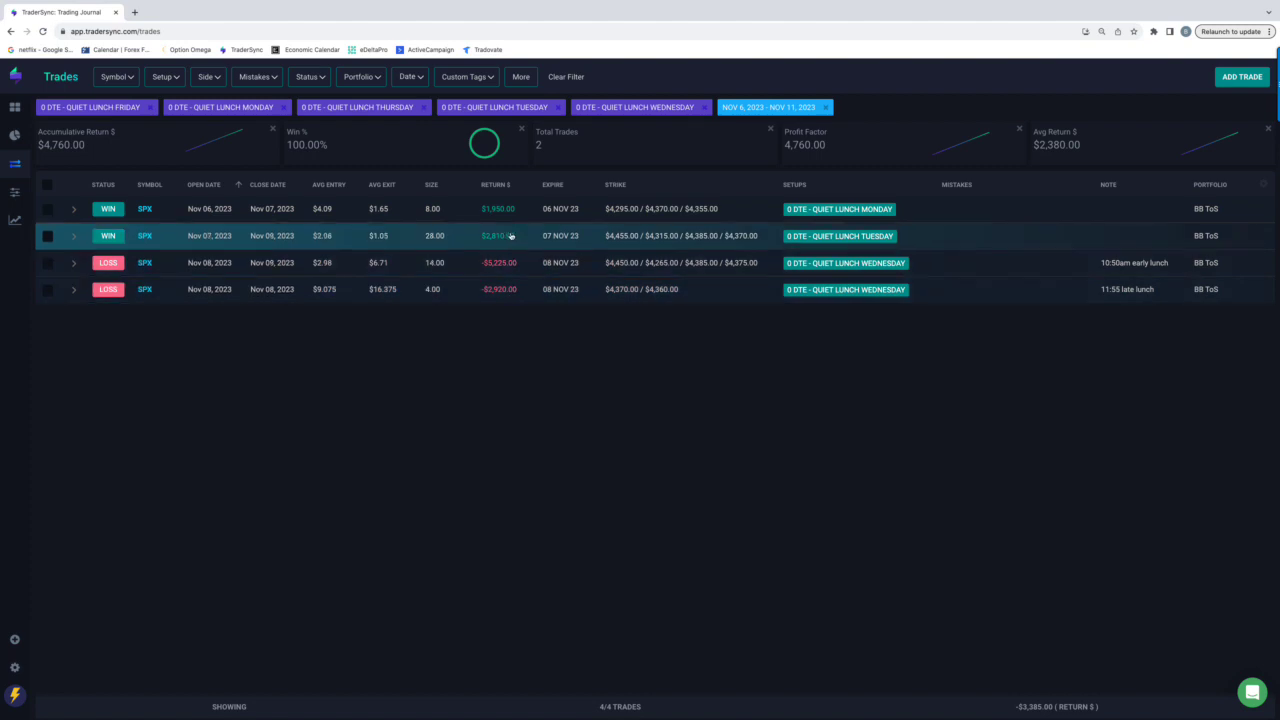
click(43, 31)
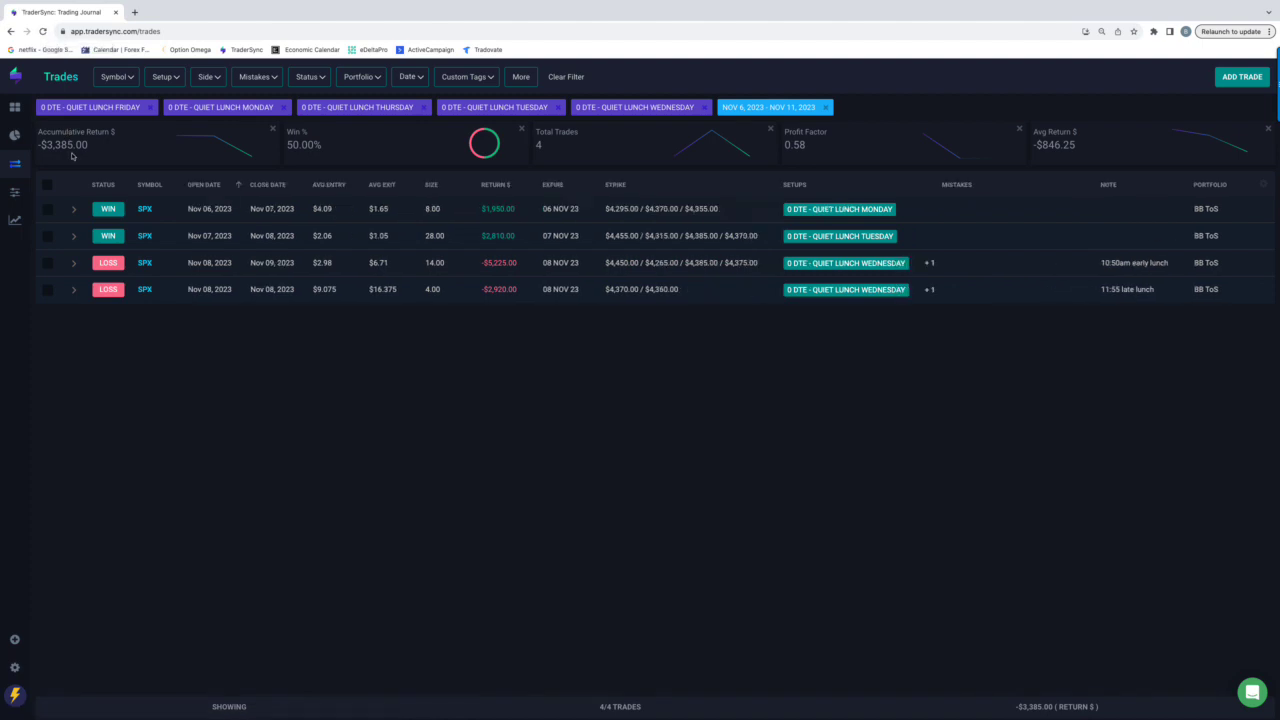
Step: Replace the five Quiet Lunch setups with 0 DTE RIC alone, showing 3 wins totalling $4,045
click(166, 77)
click(155, 325)
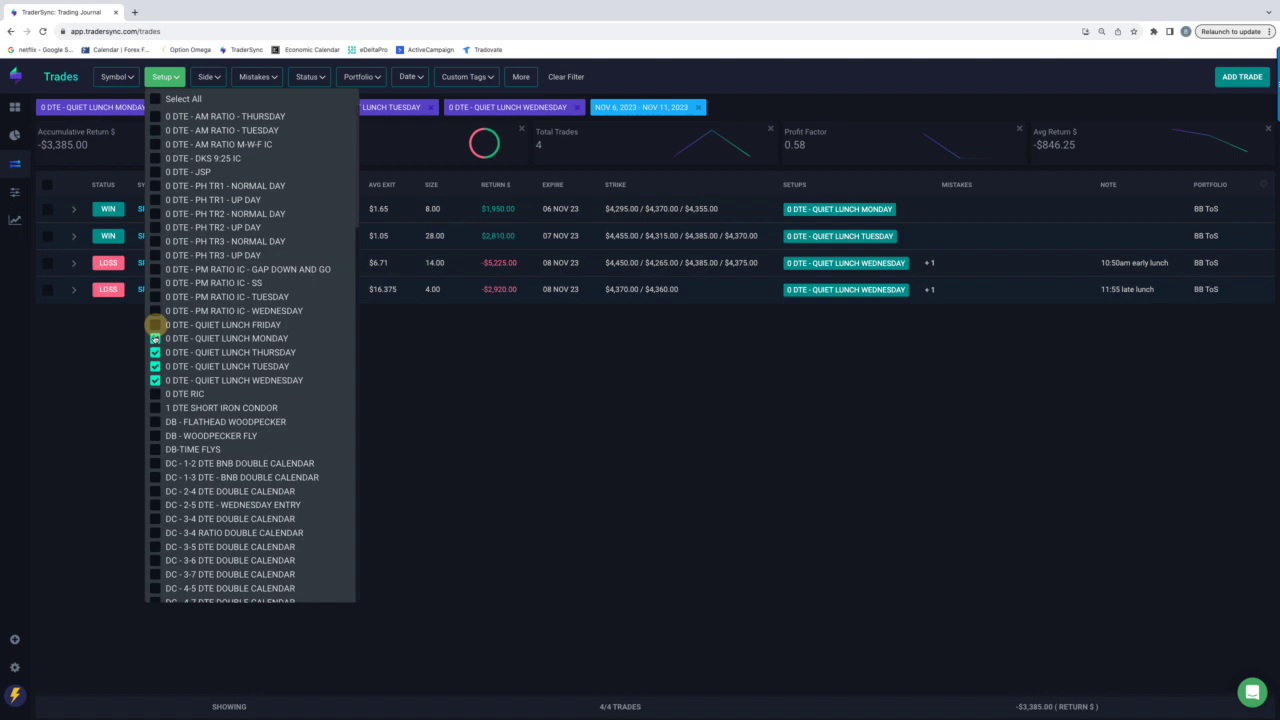
click(155, 338)
click(155, 352)
click(155, 366)
click(155, 380)
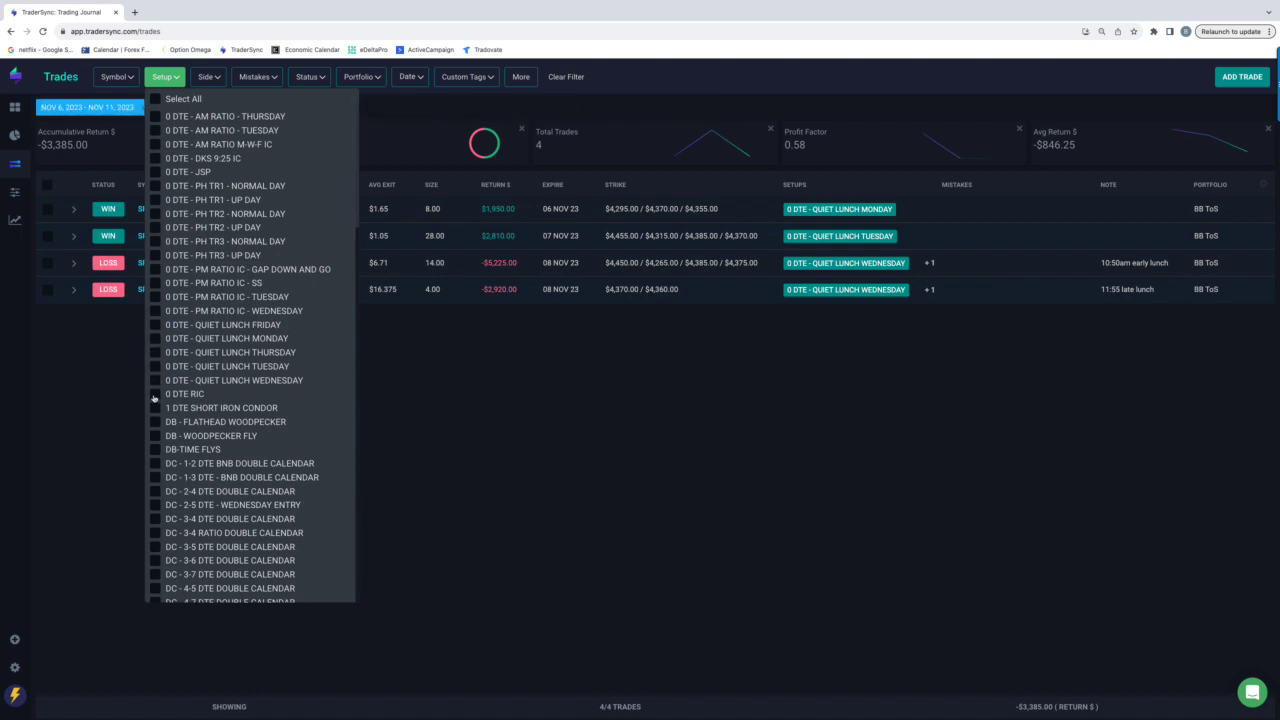
click(155, 394)
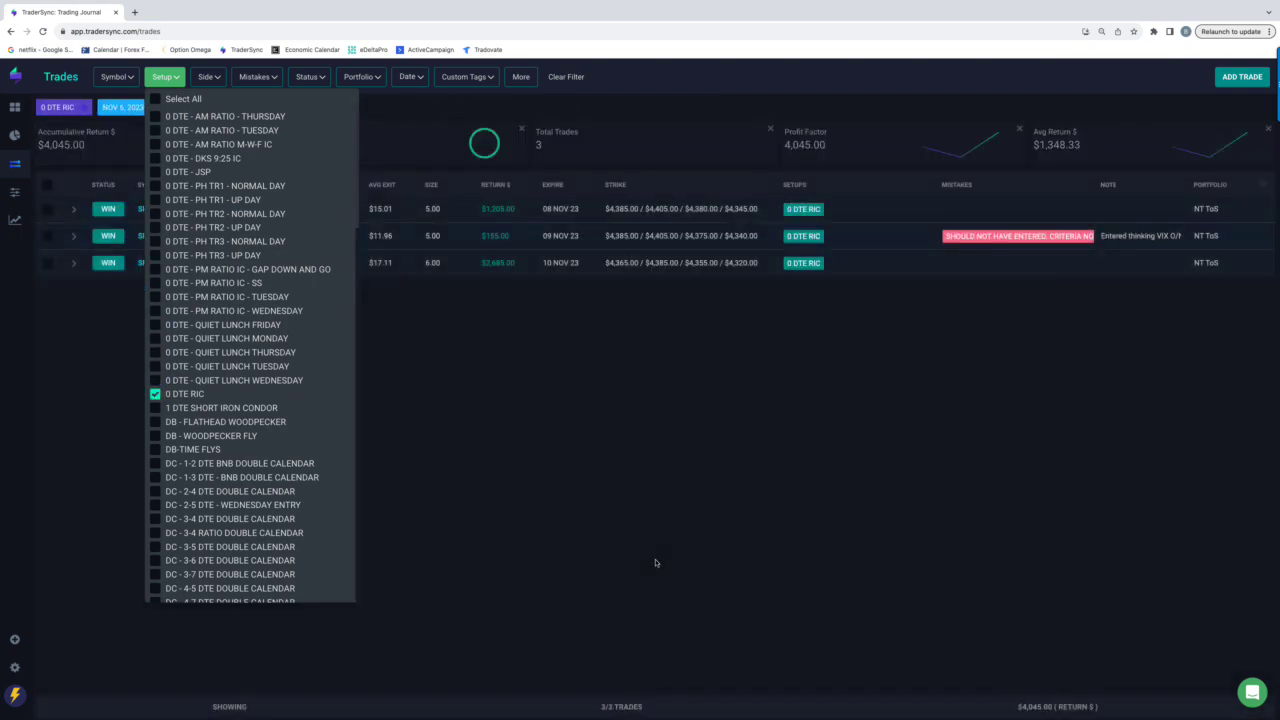
click(645, 508)
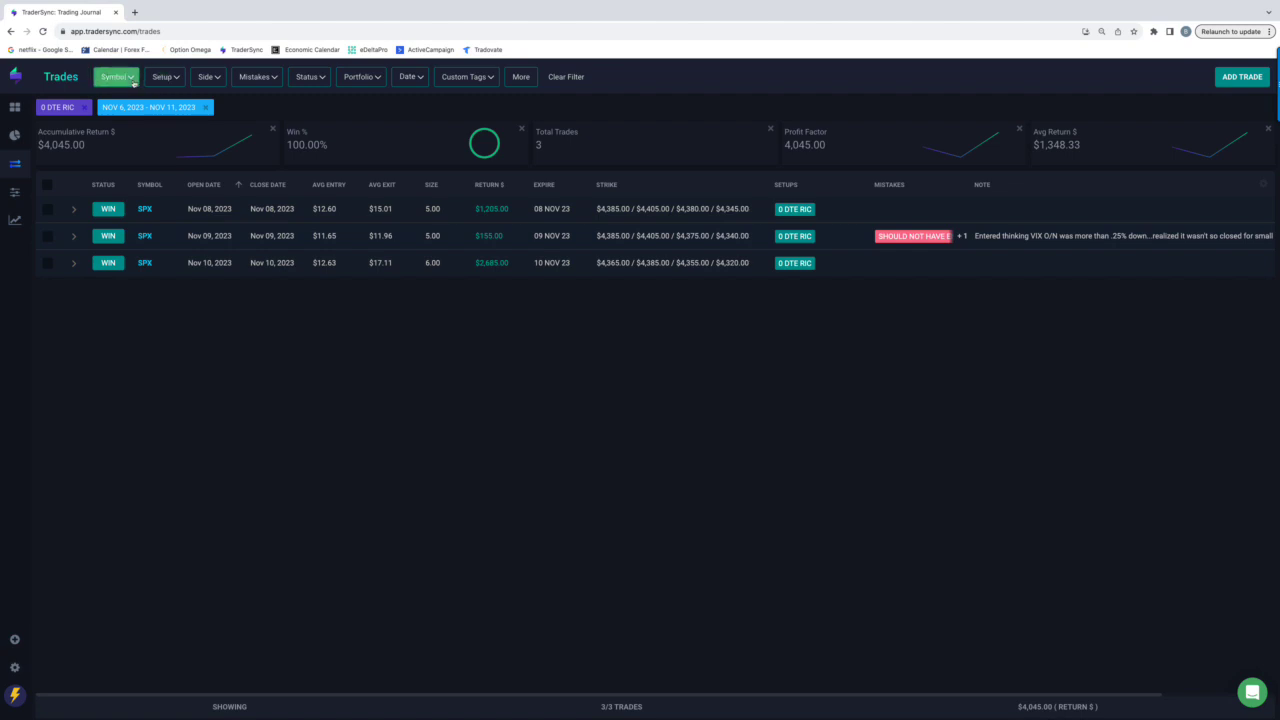
Step: Remove 0 DTE RIC from the filter, briefly trying DB-TIME FLYS
click(162, 77)
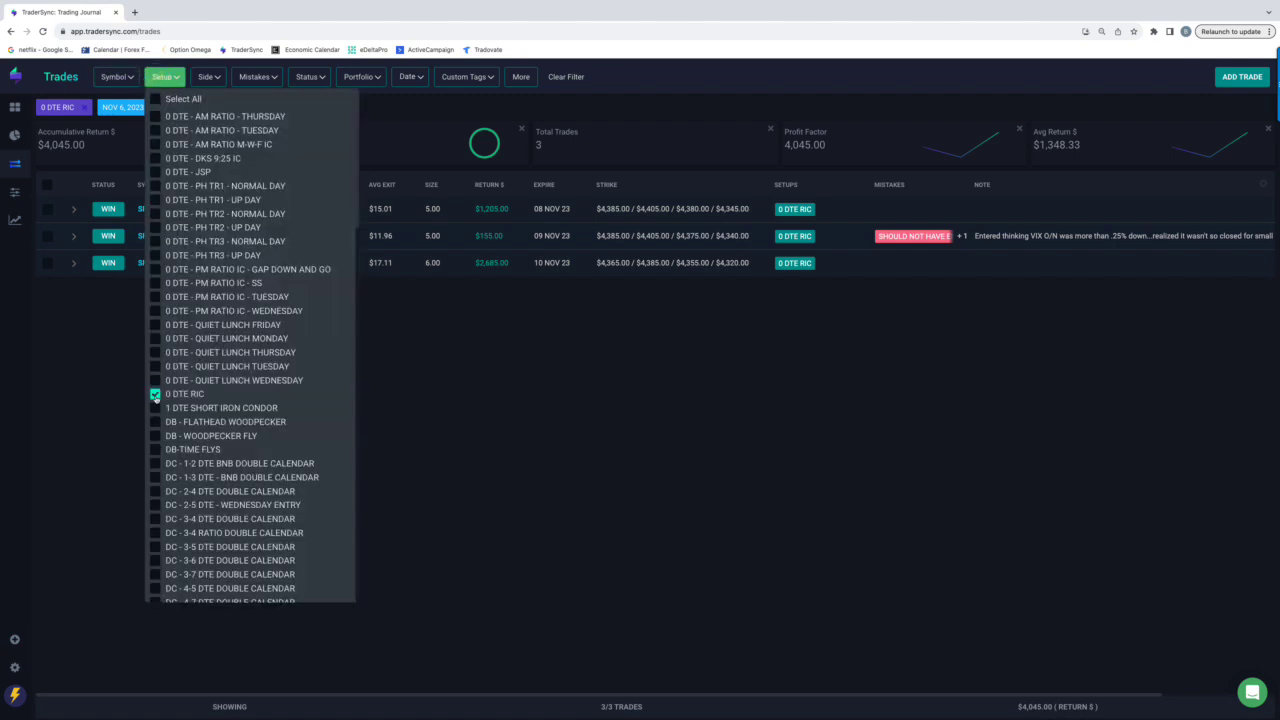
click(155, 395)
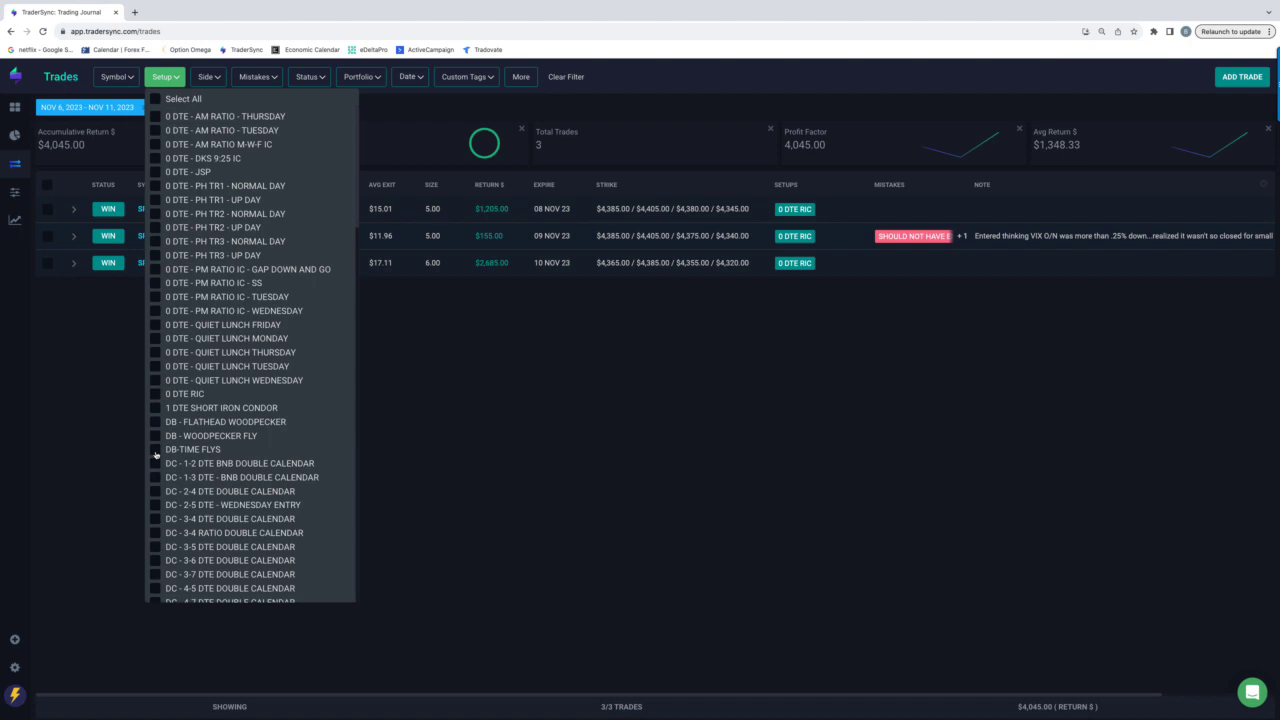
click(155, 450)
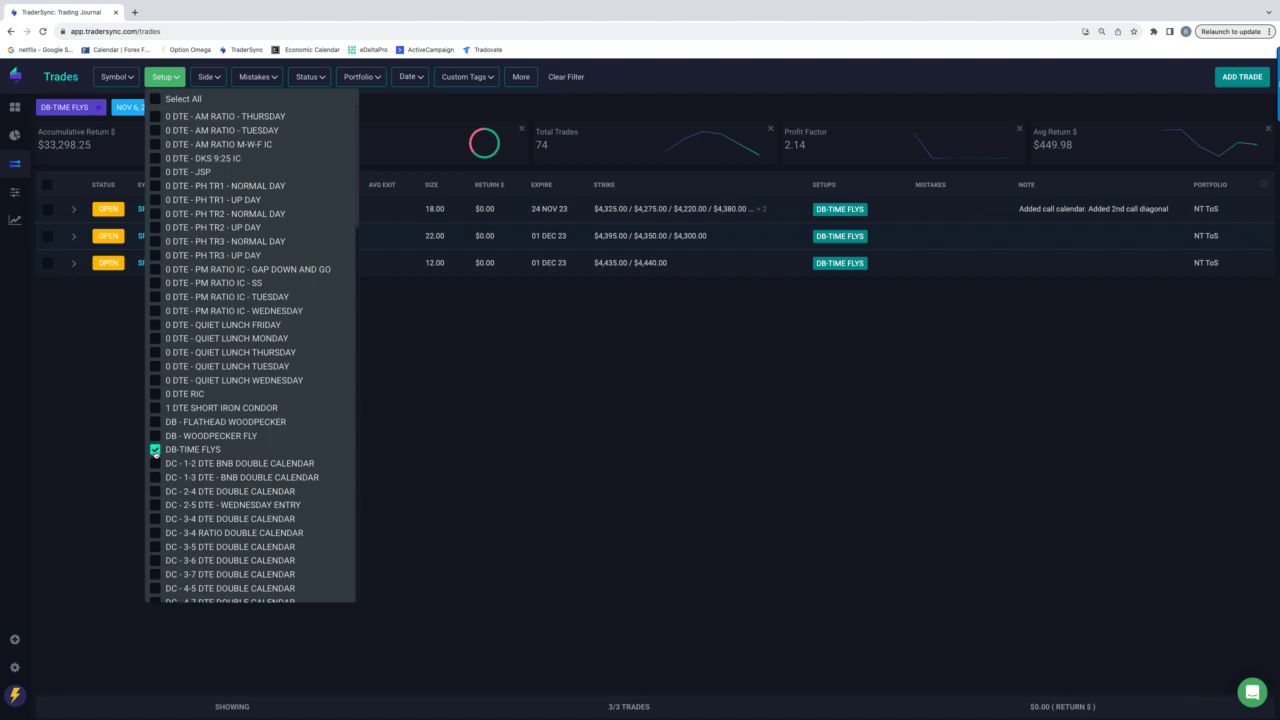
click(155, 451)
Step: Add the DC setups from 1-2 DTE BNB Double Calendar through 4-5 DTE Double Calendar
click(155, 464)
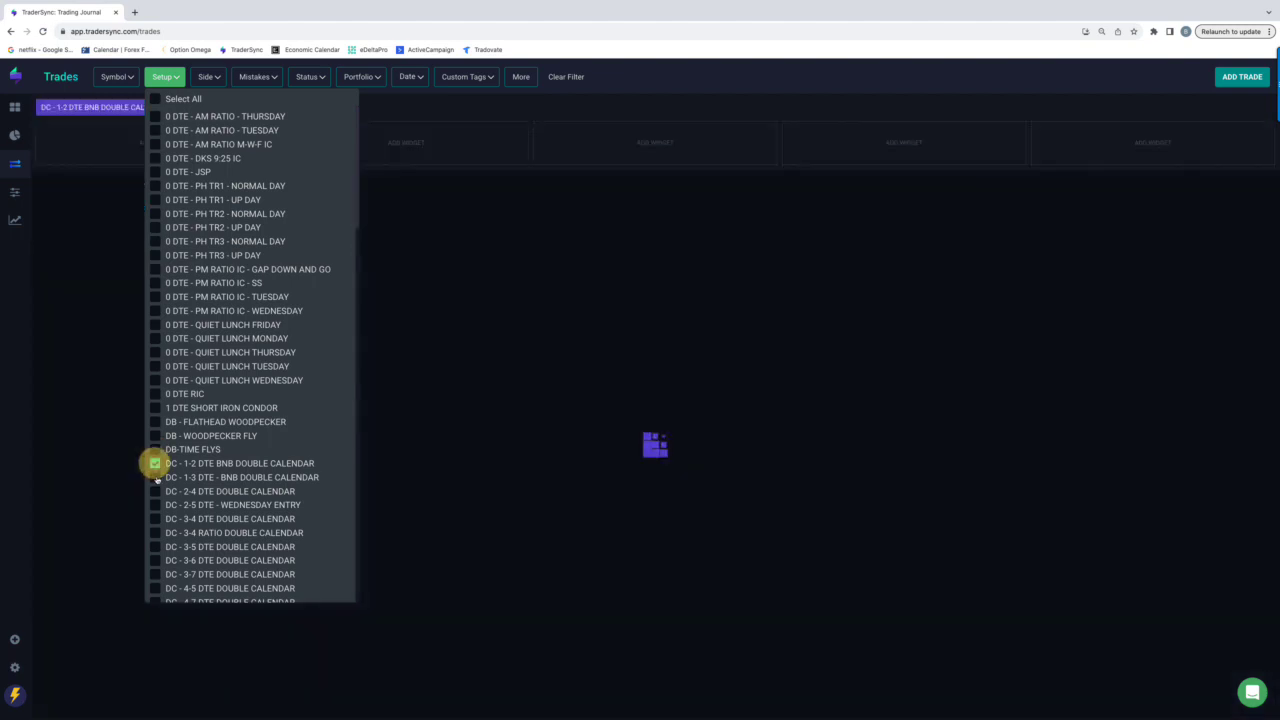
click(155, 477)
click(155, 491)
click(155, 505)
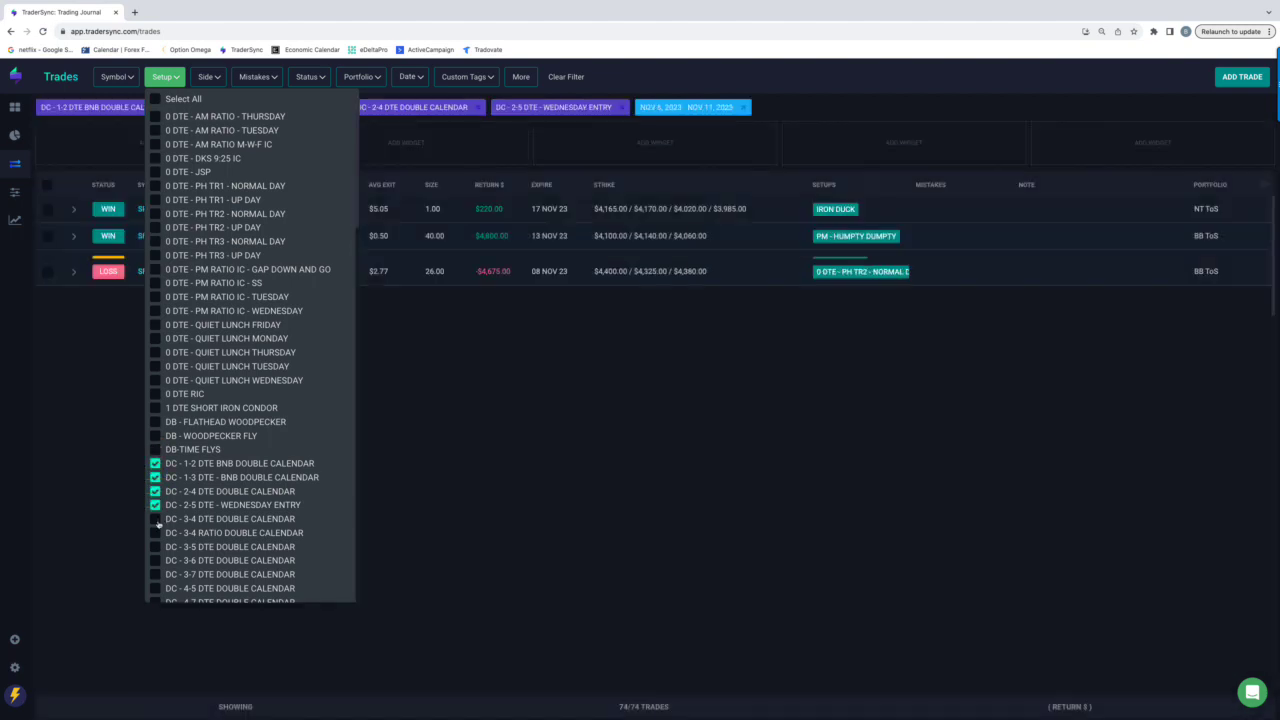
click(155, 519)
click(155, 533)
click(155, 547)
click(155, 560)
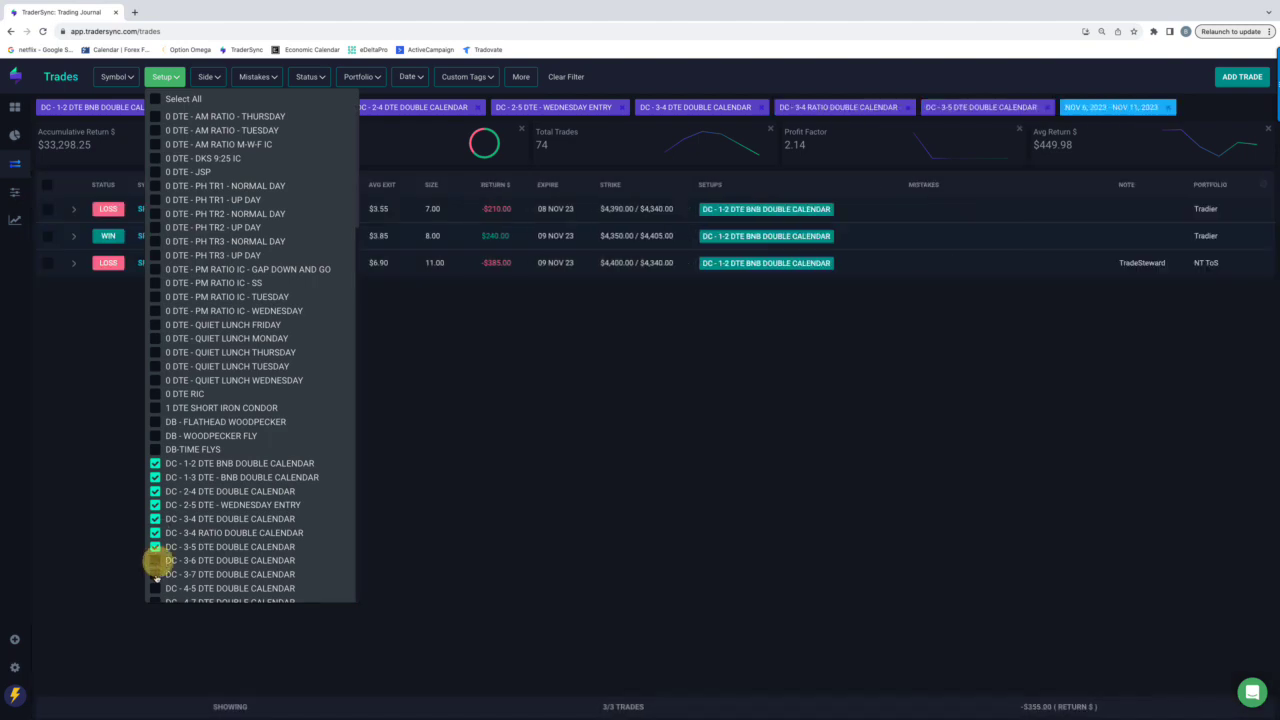
click(155, 574)
click(155, 588)
Step: Add the remaining DC setups, through Double Calendar and Double Diagonal, and close the list
scroll(252, 560, down, 1)
scroll(252, 560, down, 5)
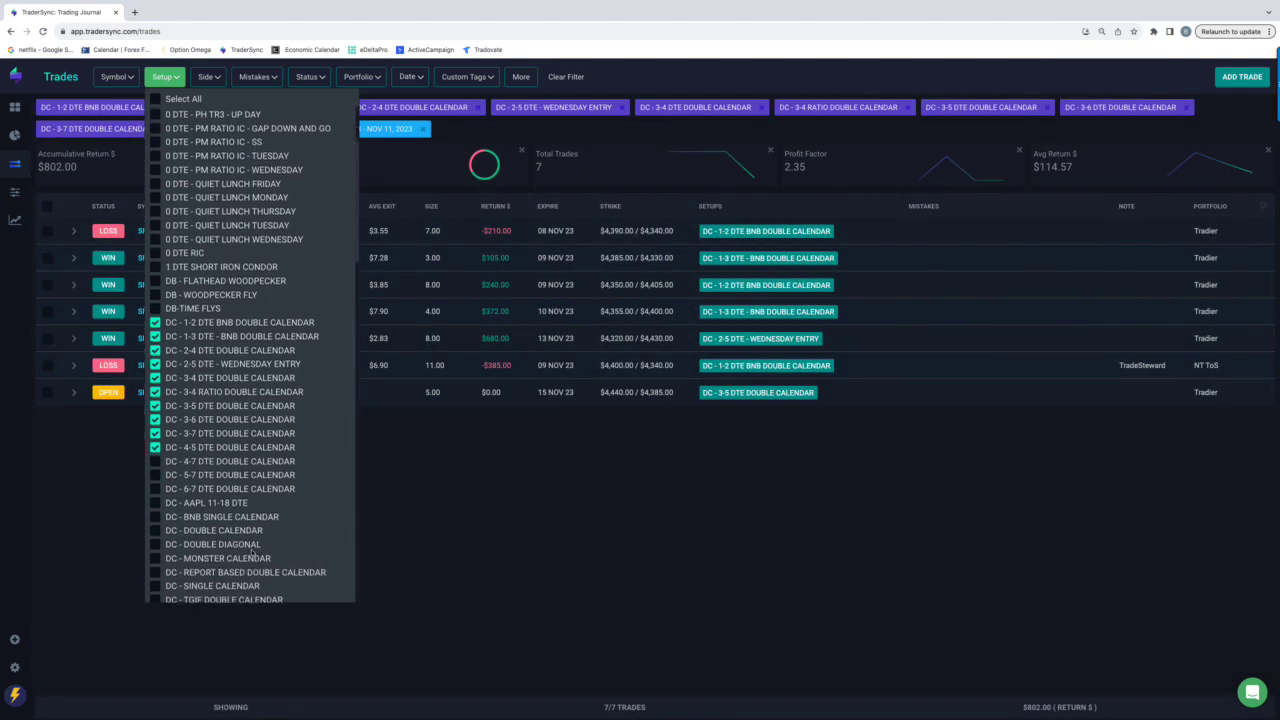
click(155, 390)
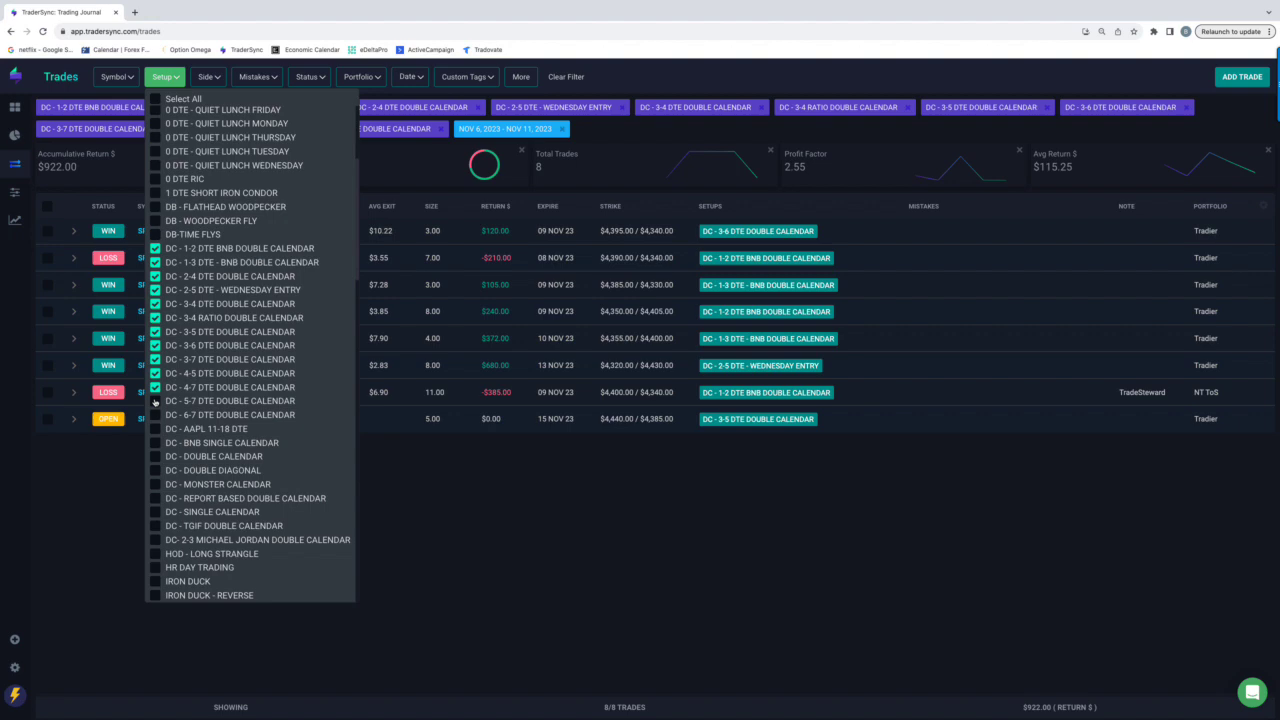
click(155, 400)
click(155, 414)
click(155, 428)
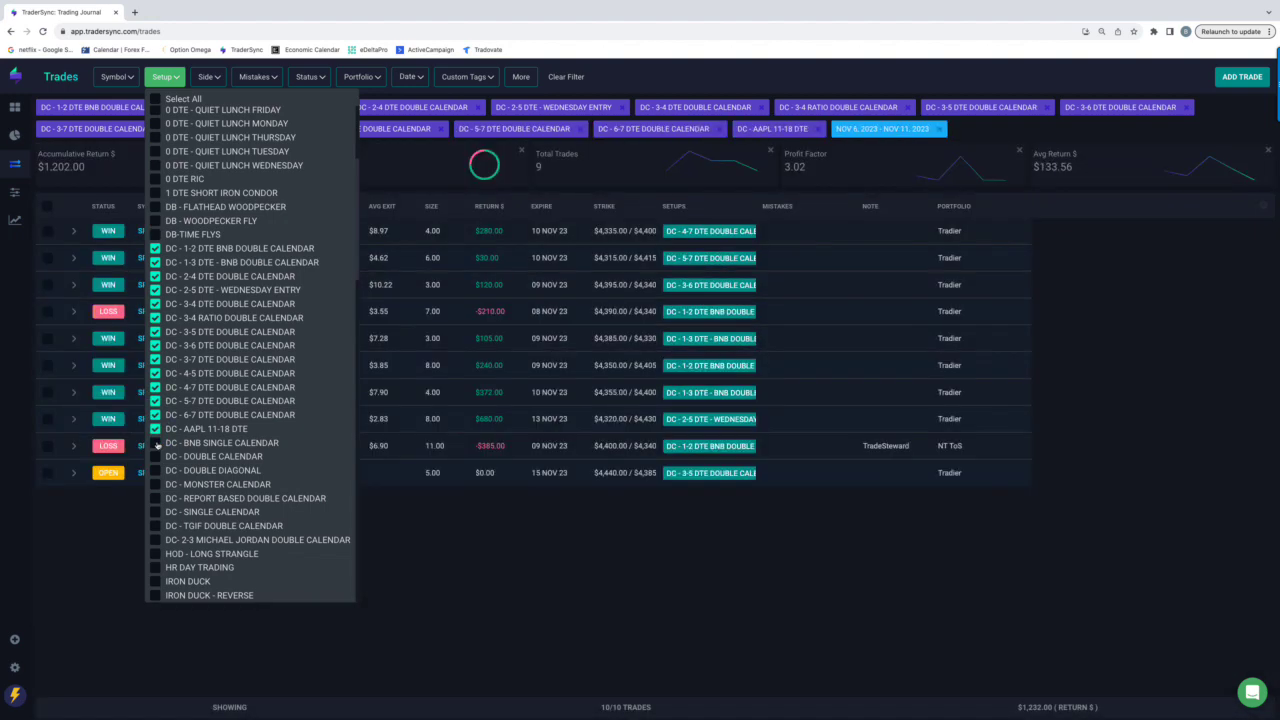
click(155, 442)
click(155, 456)
click(155, 470)
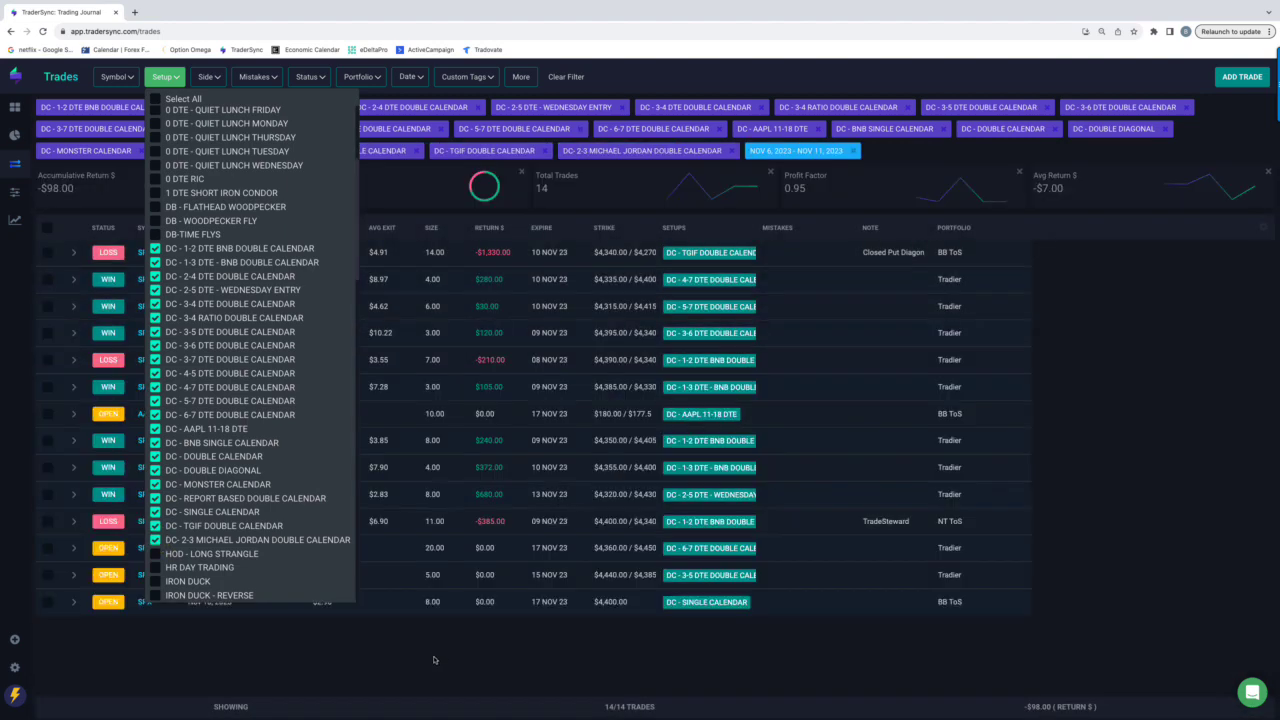
click(434, 660)
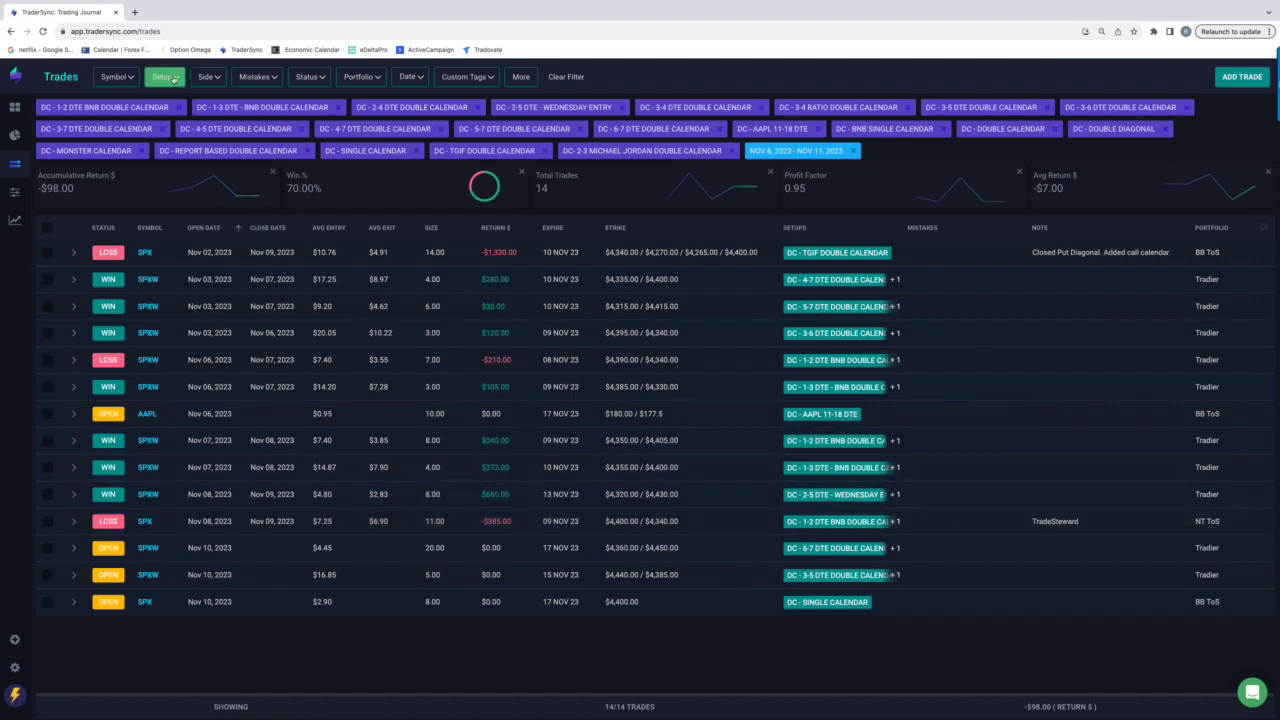
Step: Clear the Setup filter and filter the trades to IRON DUCK only
click(167, 78)
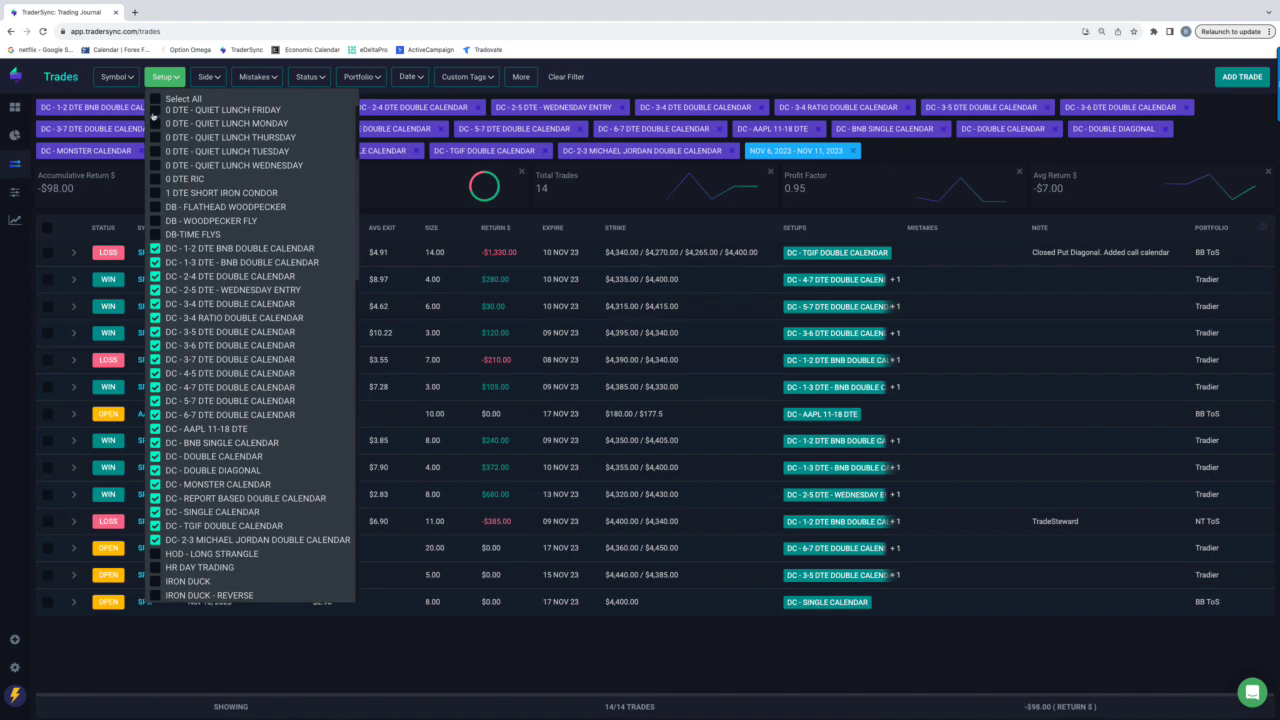
click(155, 99)
click(155, 99)
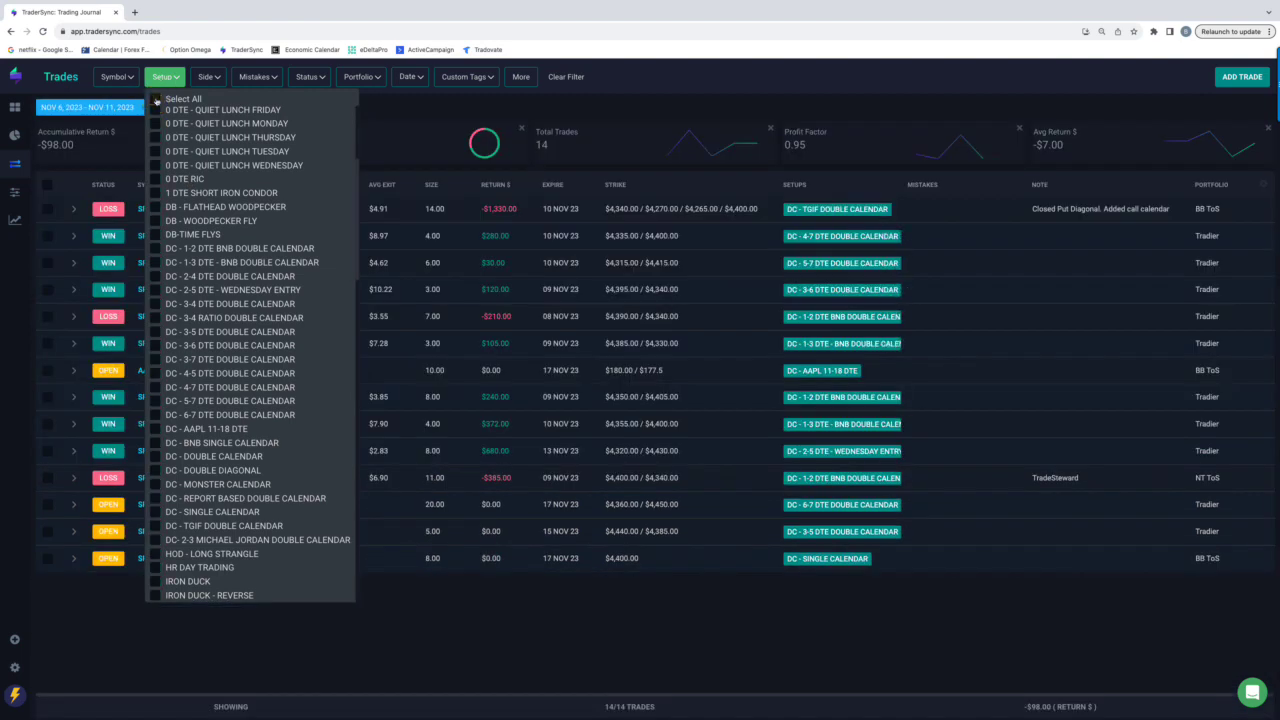
scroll(186, 359, down, 2)
click(155, 526)
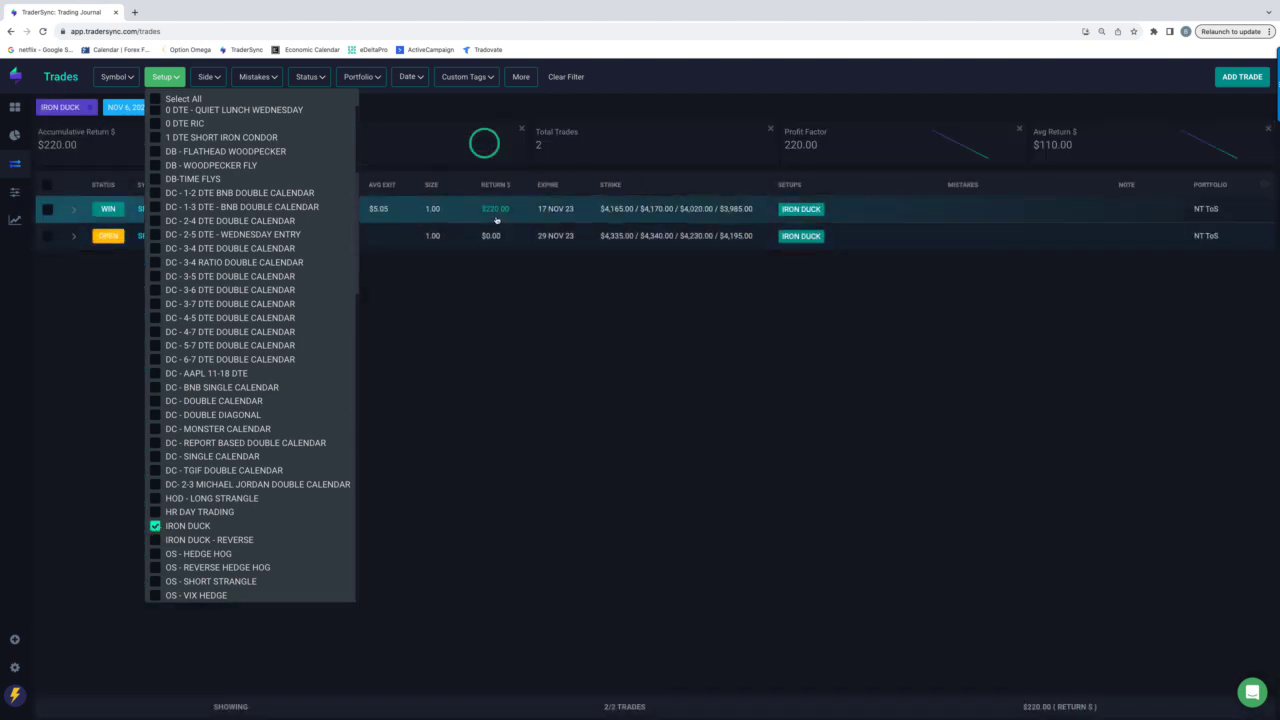
Step: Swap IRON DUCK for the five OS setups, Hedge Hog through Volatility Contraction
click(156, 526)
click(156, 553)
click(156, 567)
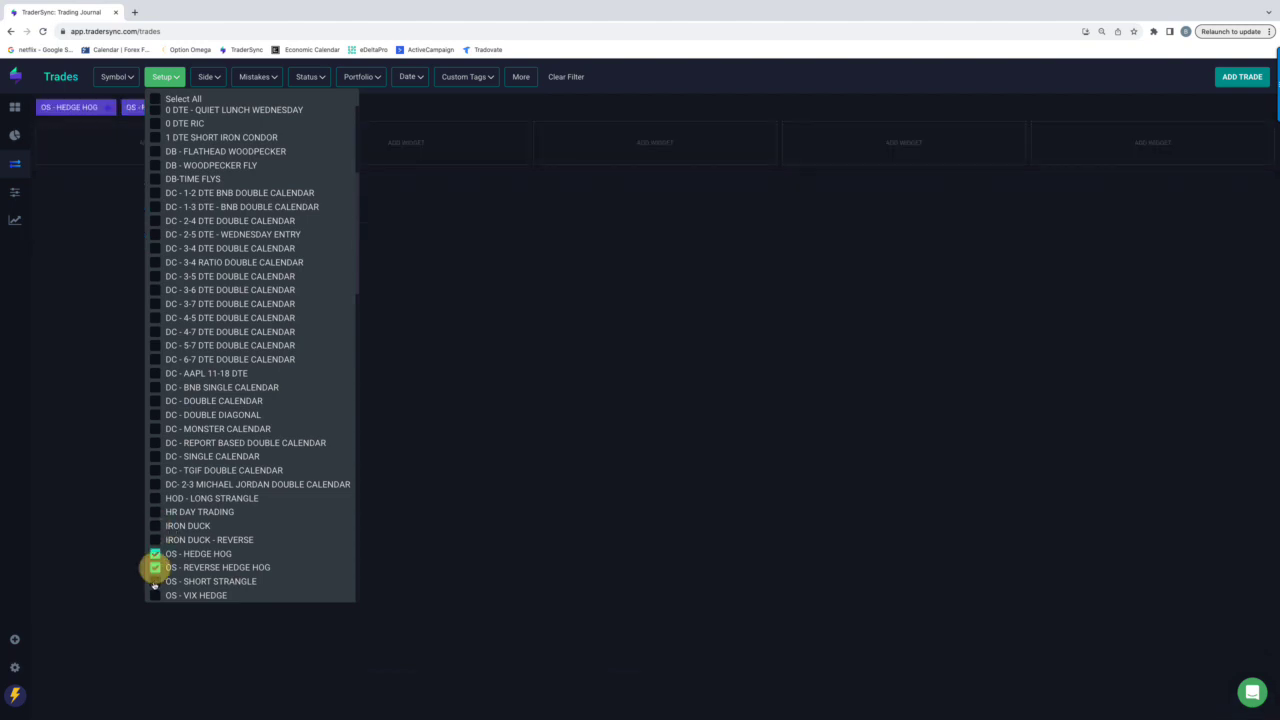
click(156, 581)
scroll(172, 590, down, 1)
click(155, 559)
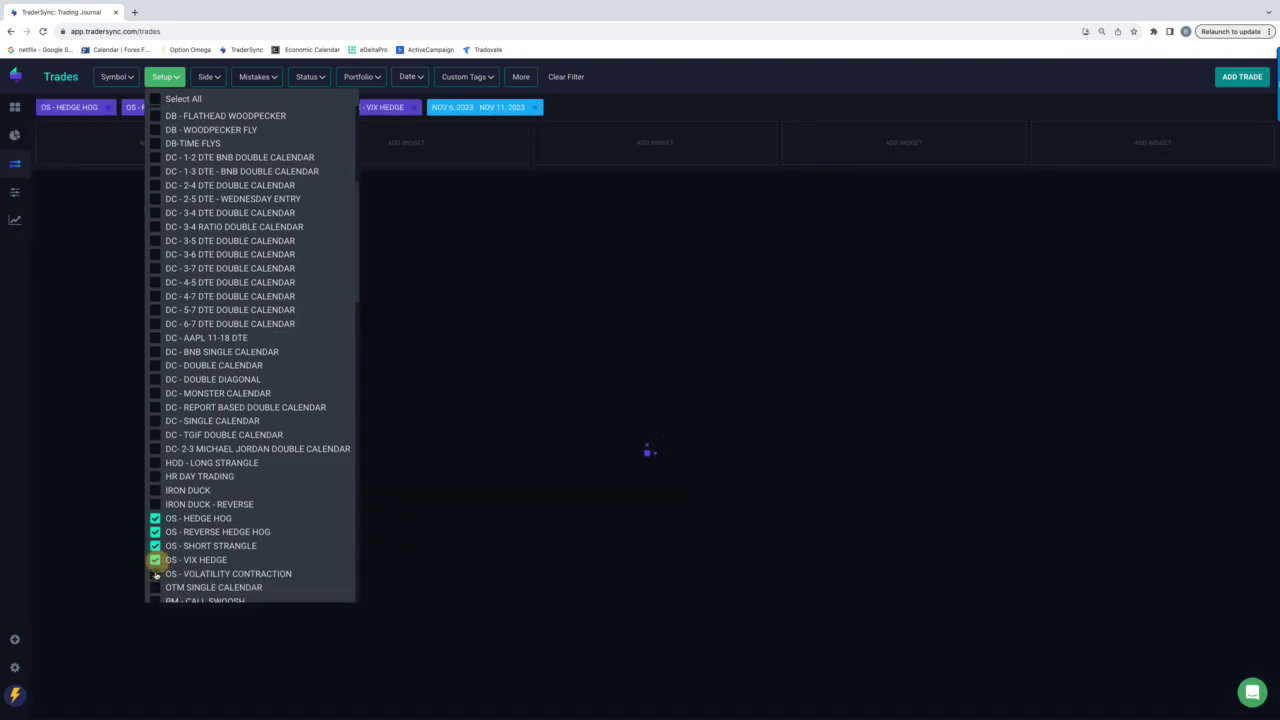
click(155, 574)
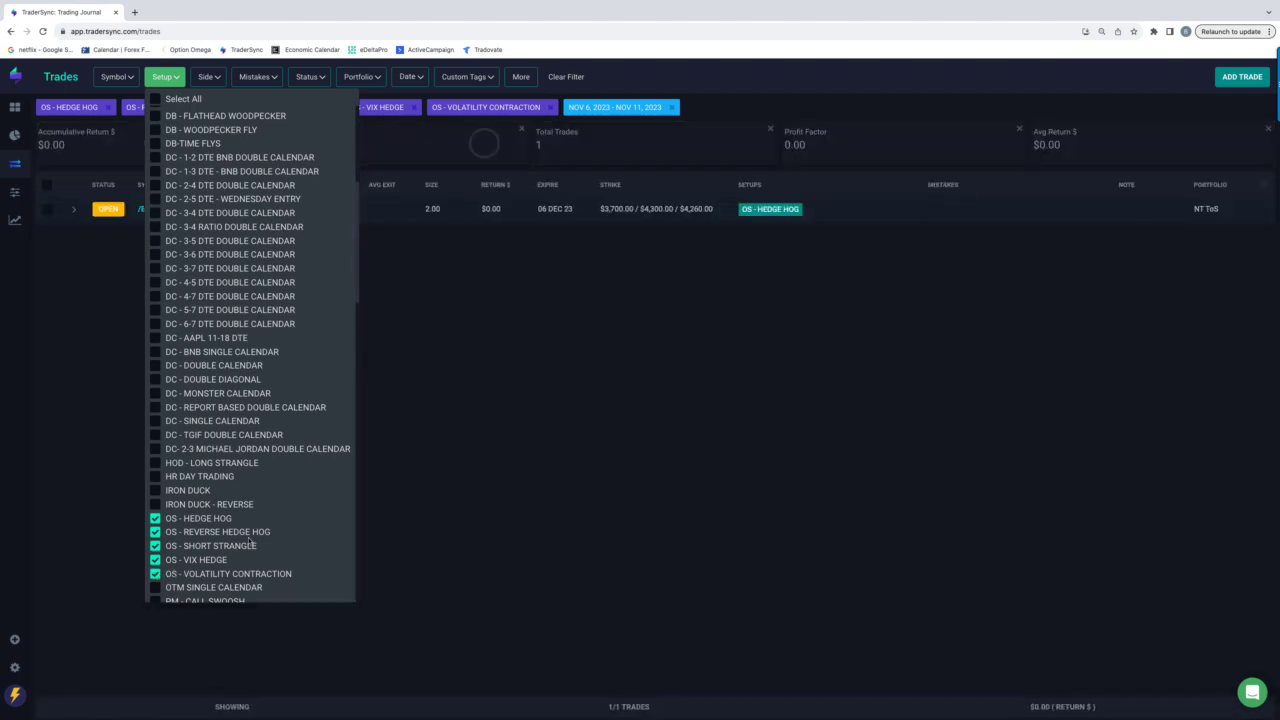
scroll(250, 545, down, 2)
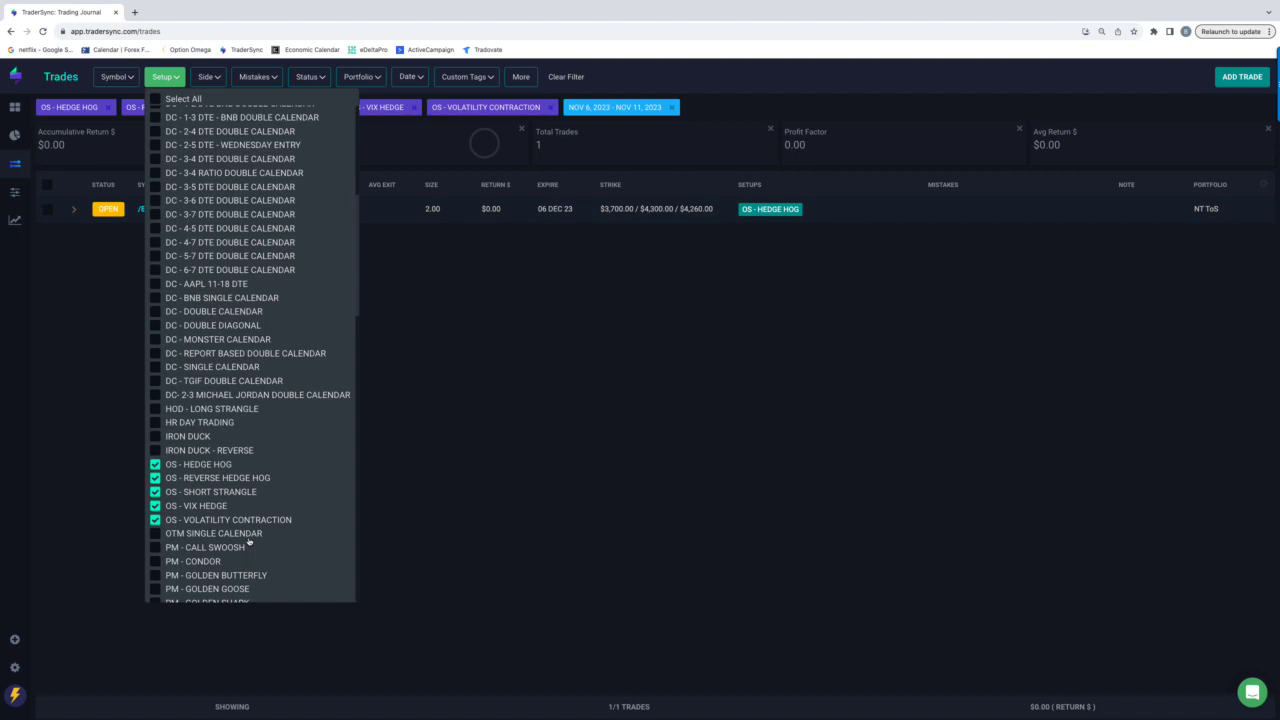
scroll(255, 535, down, 4)
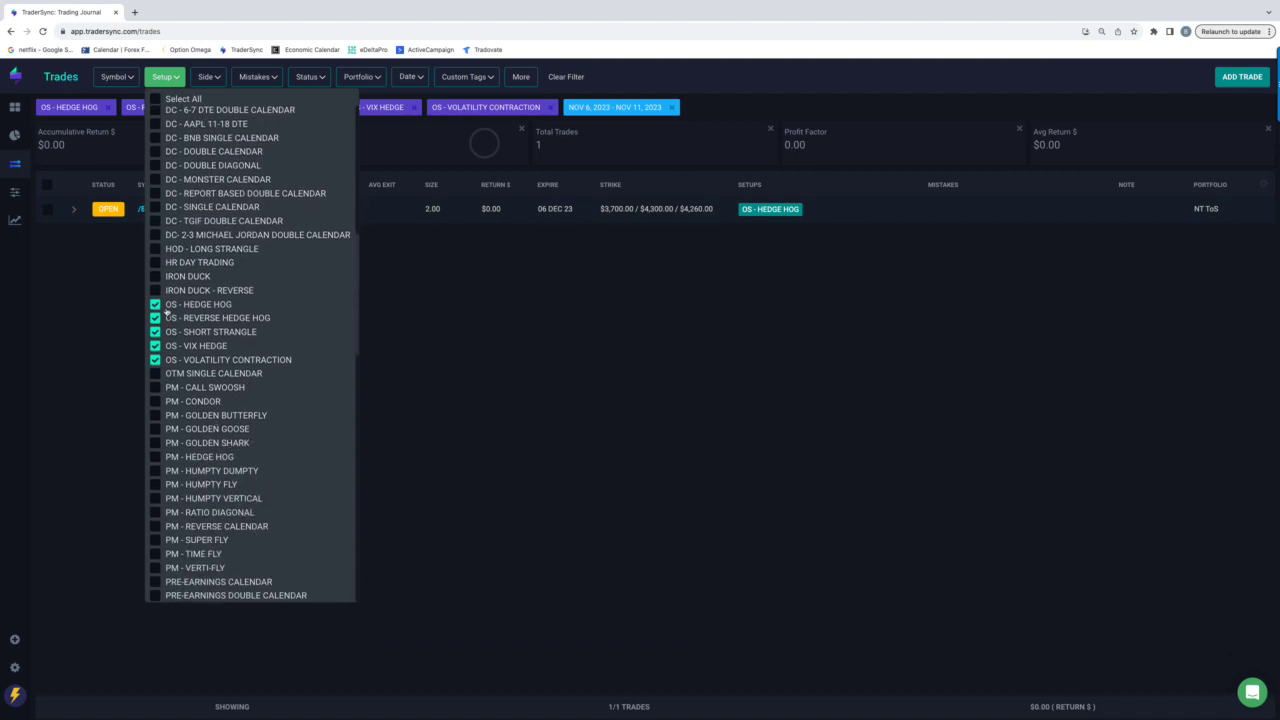
Step: Remove the five OS setups, Hedge Hog to Volatility Contraction, from the Setup filter
click(155, 304)
click(155, 318)
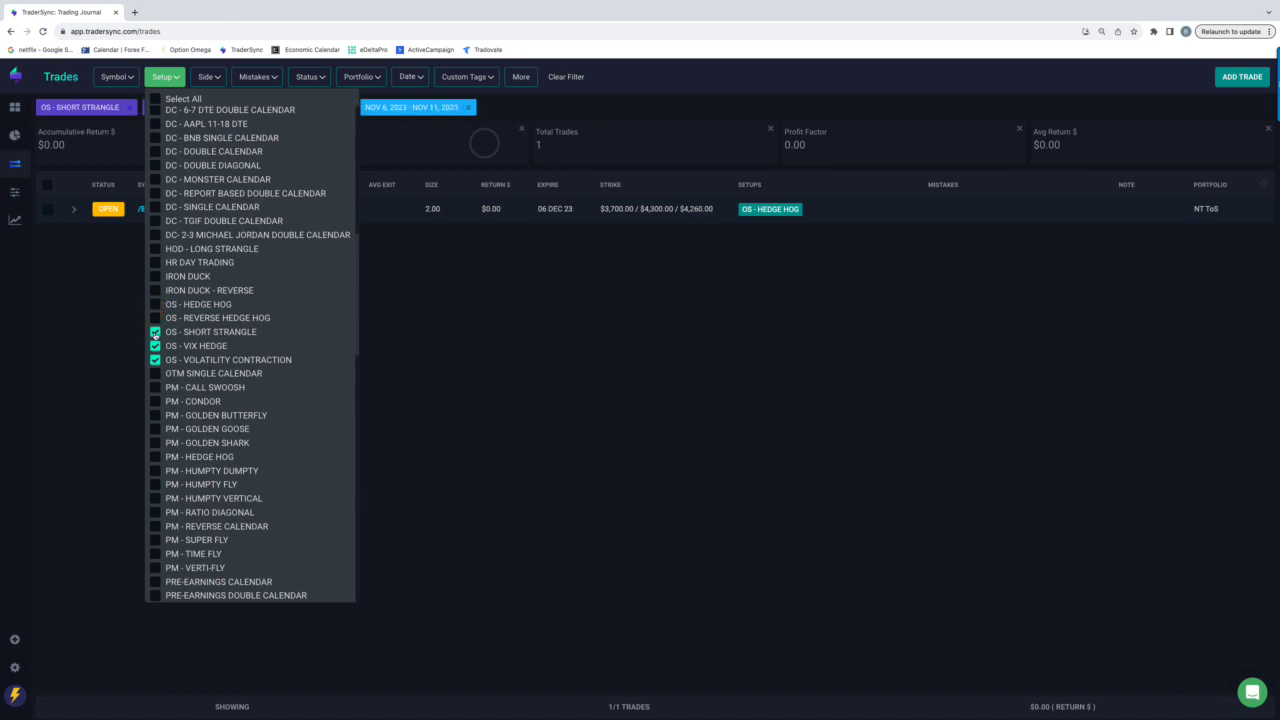
click(155, 332)
click(155, 346)
click(155, 360)
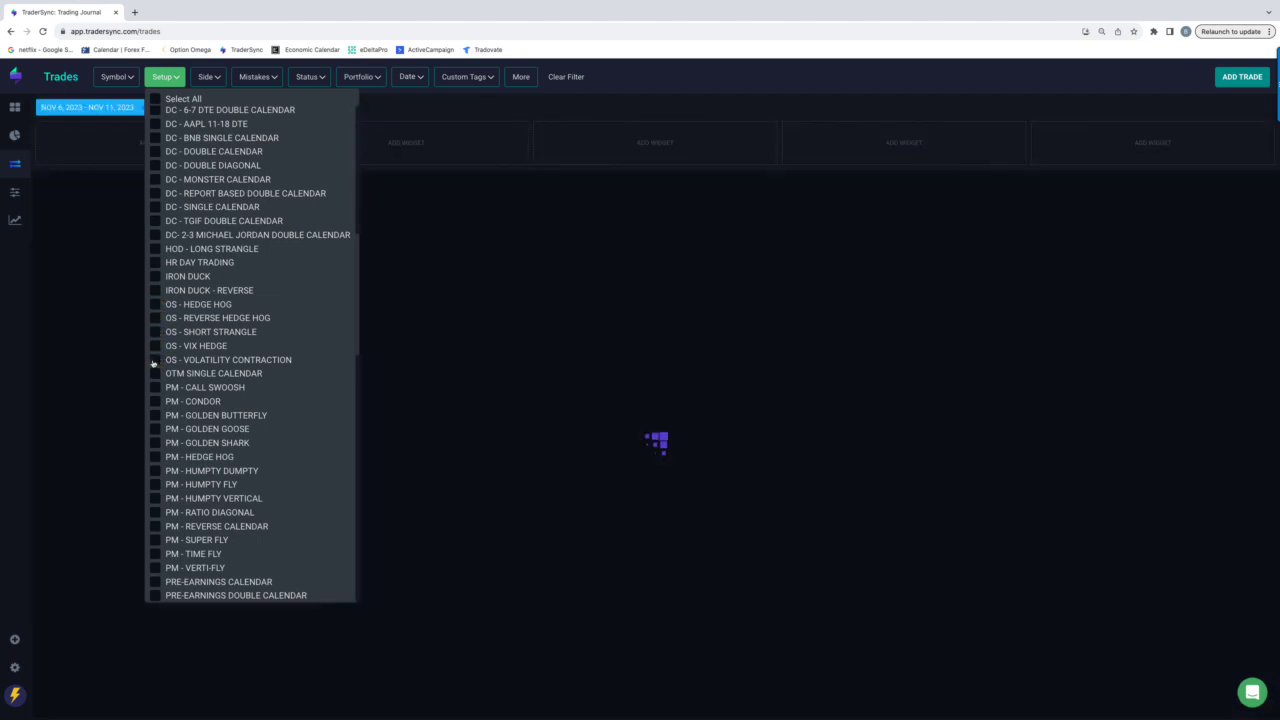
Step: Add PM setups Call Swoosh, Condor, Golden Butterfly, Golden Goose, Golden Shark, Hedge Hog, Humpty Dumpty
click(155, 387)
click(155, 401)
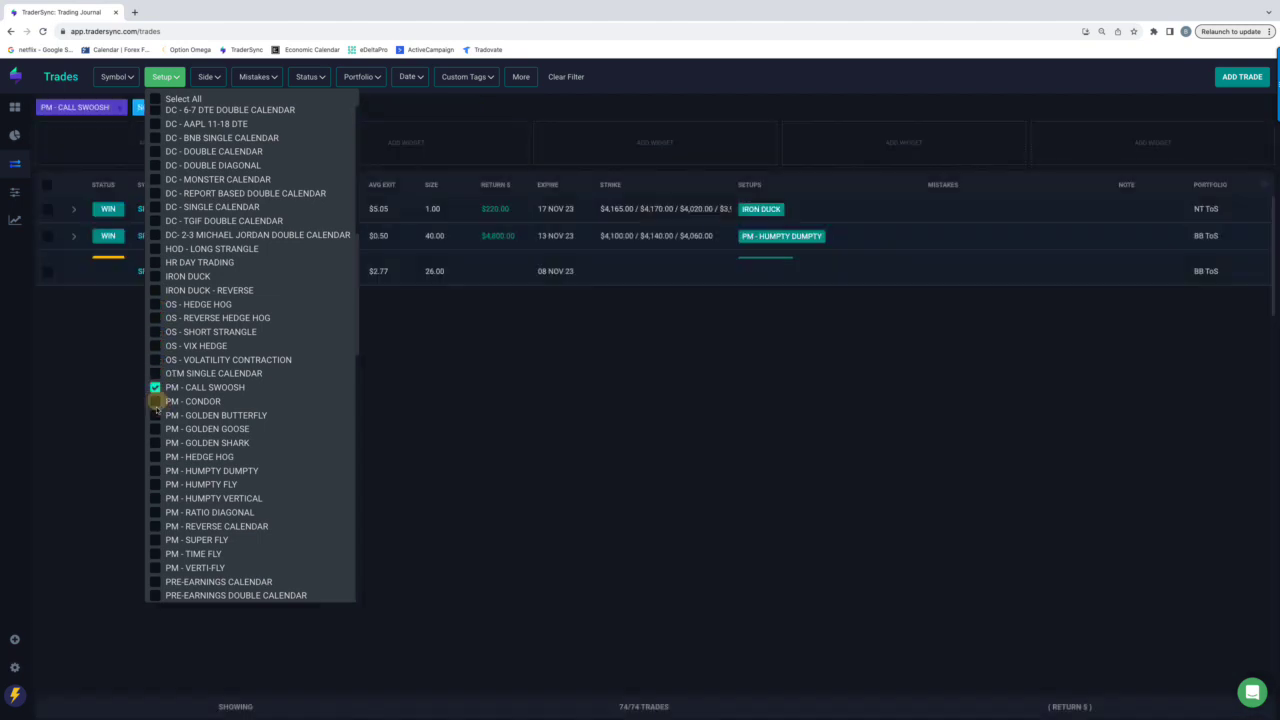
click(155, 415)
click(155, 429)
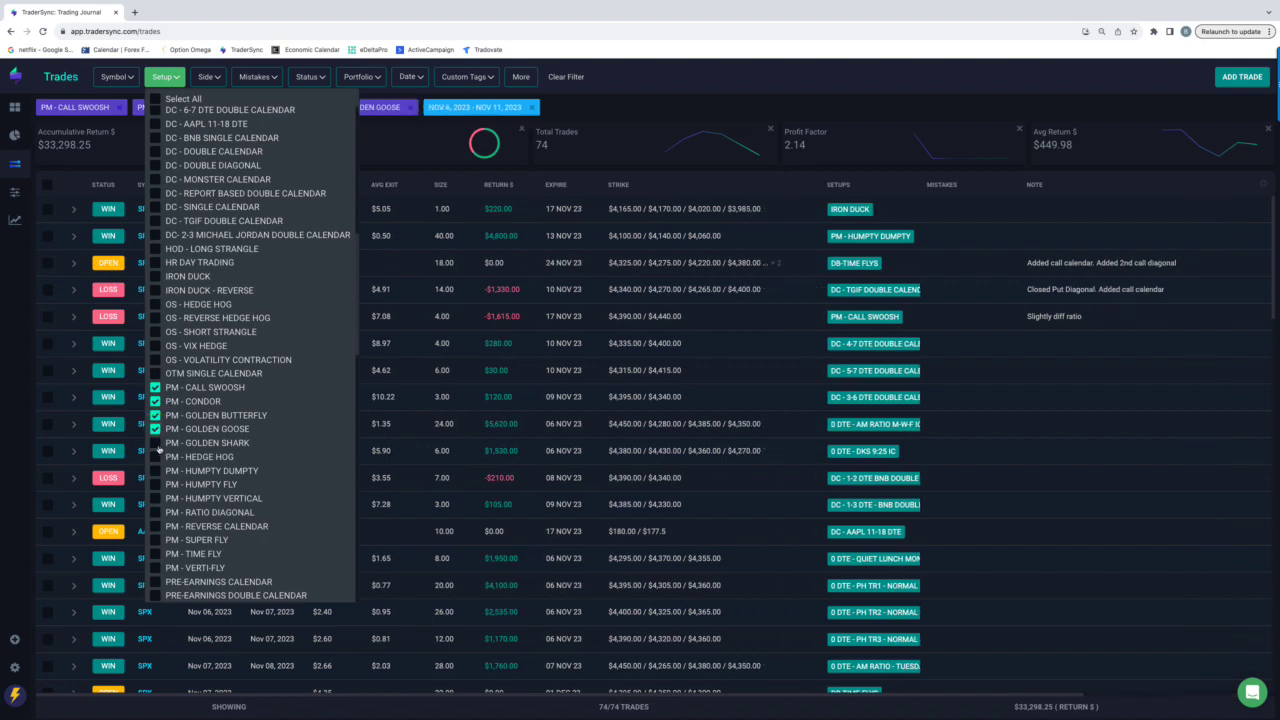
click(155, 443)
click(155, 456)
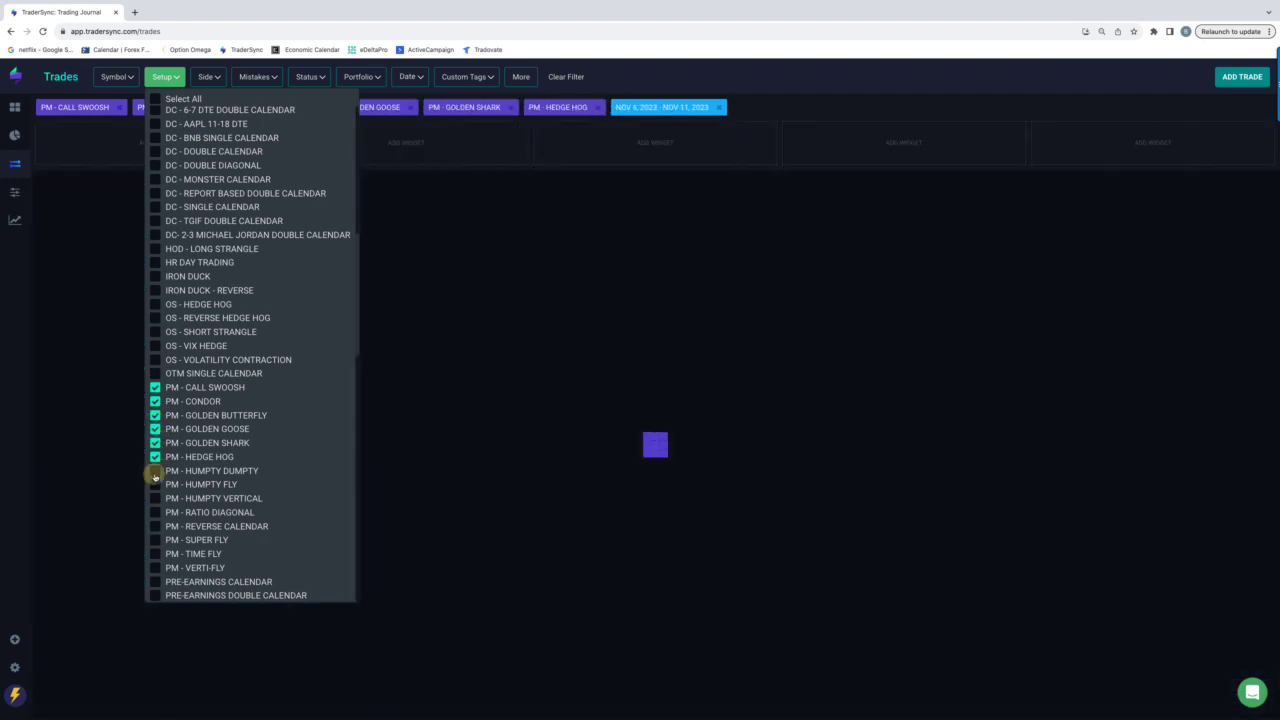
click(155, 470)
Step: Add PM setups Humpty Fly through Verti-Fly and close the setup list
click(155, 484)
click(155, 498)
click(155, 512)
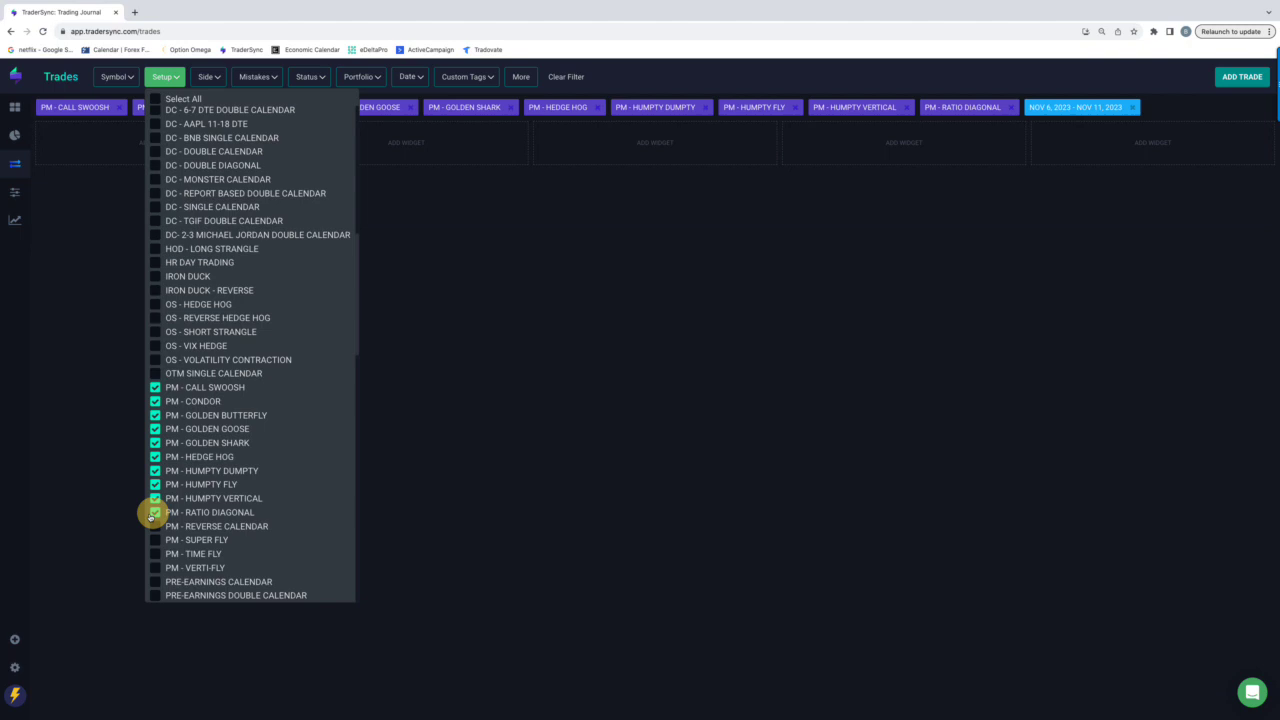
click(156, 526)
click(156, 540)
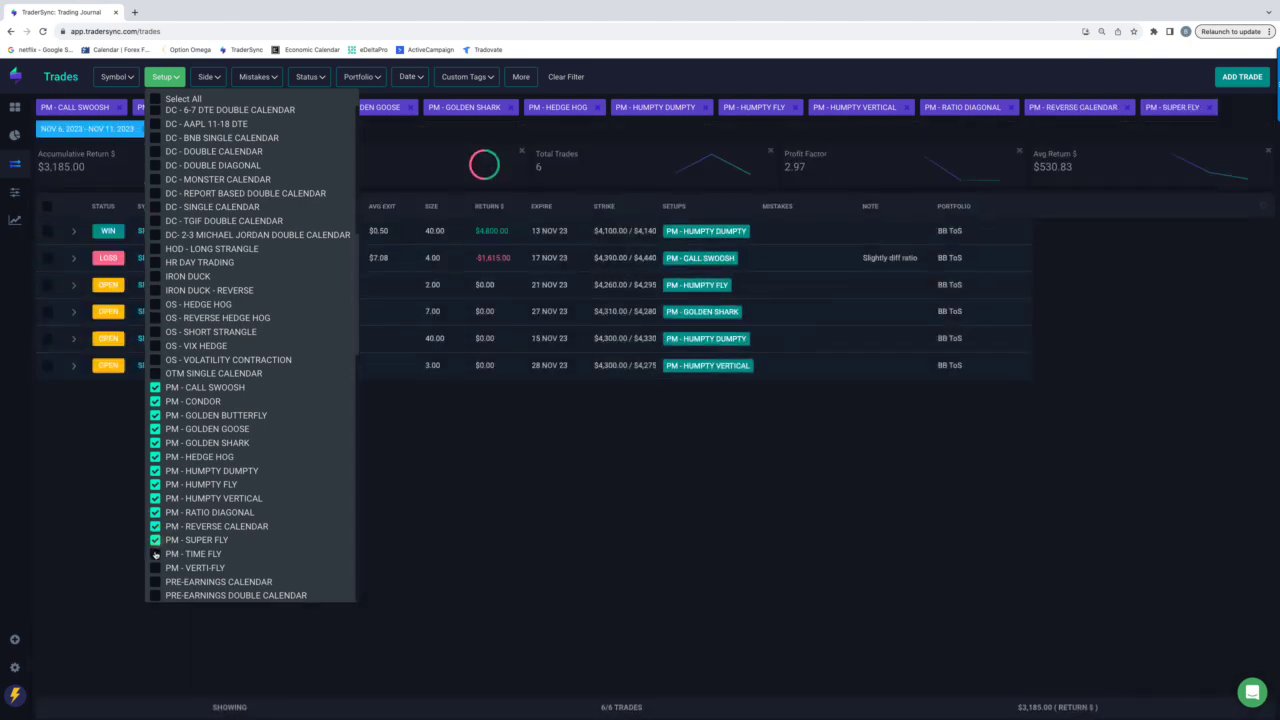
click(156, 554)
click(155, 567)
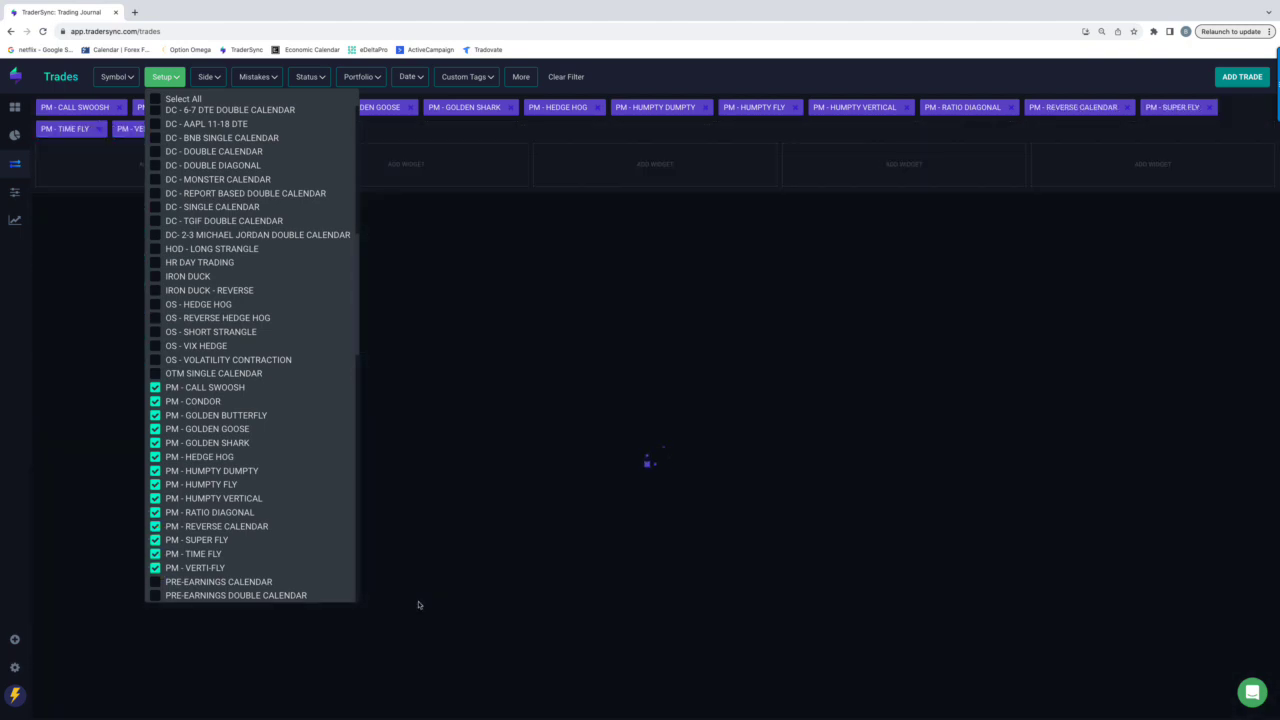
click(428, 592)
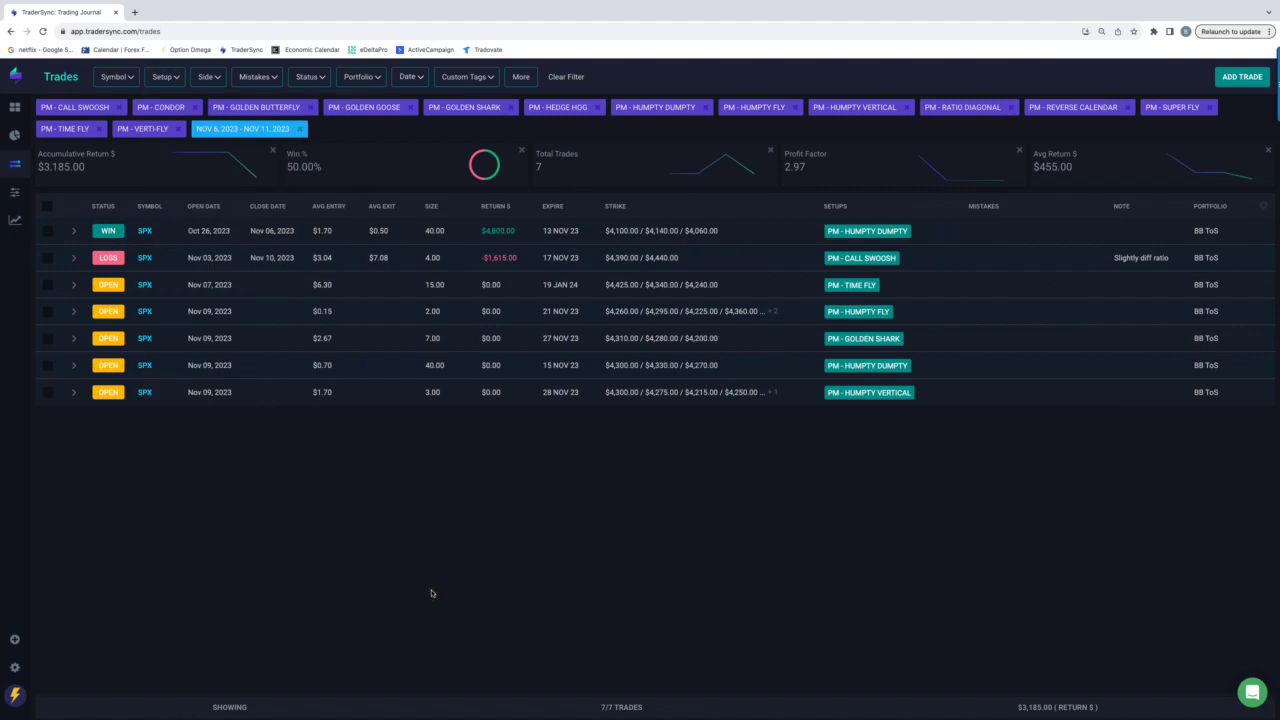